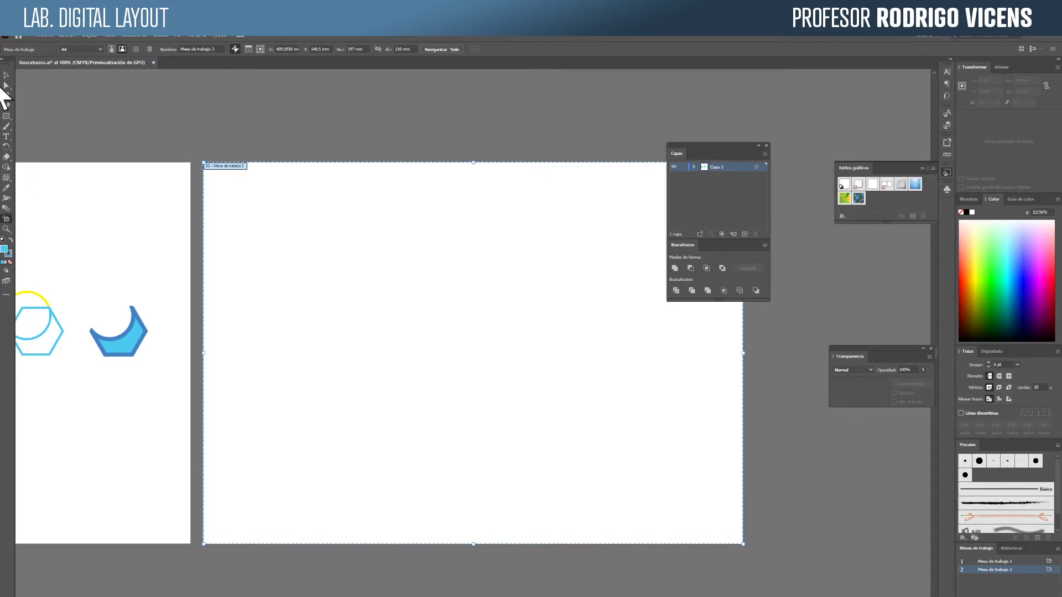
Clear the second artboard by moving the Capas and Buscatrazos panel group beside it and collapsing Estilos gráficos.
{"action": "left_click", "coordinate": [6, 75]}
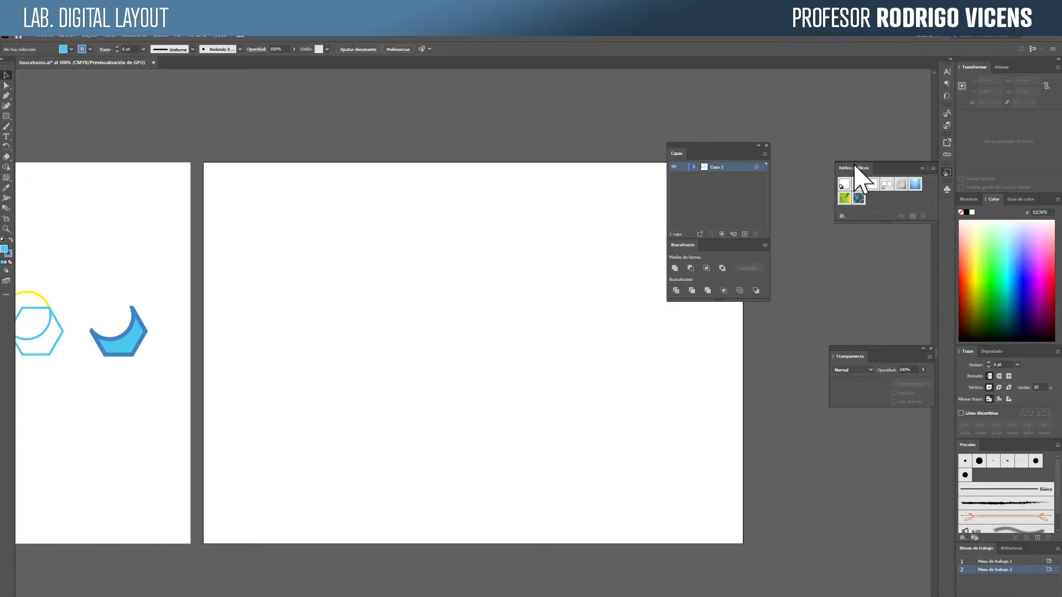
{"action": "left_click_drag", "start_coordinate": [693, 148], "coordinate": [790, 152]}
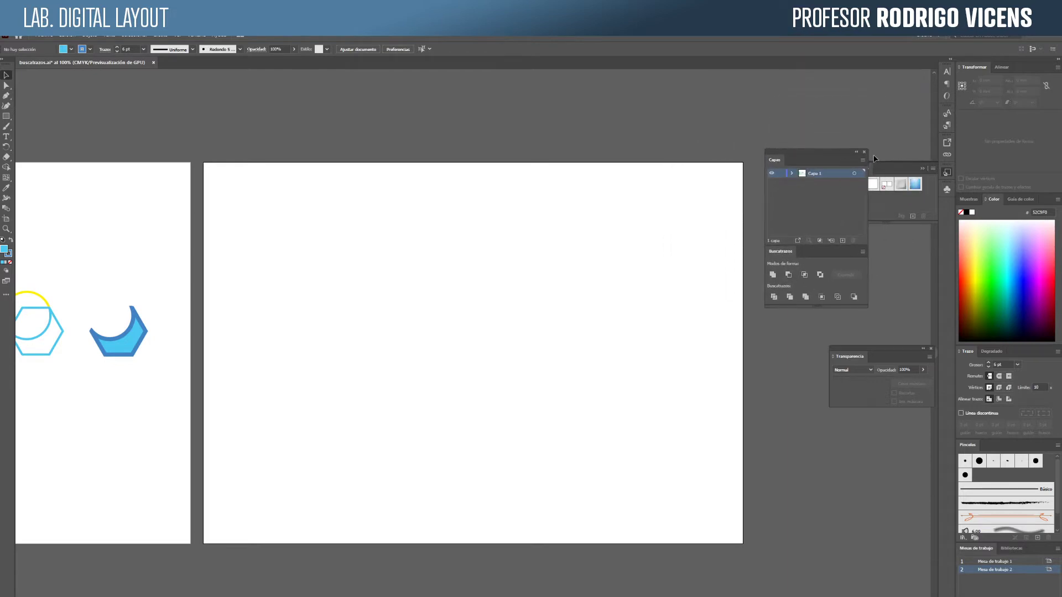
{"action": "left_click", "coordinate": [921, 168]}
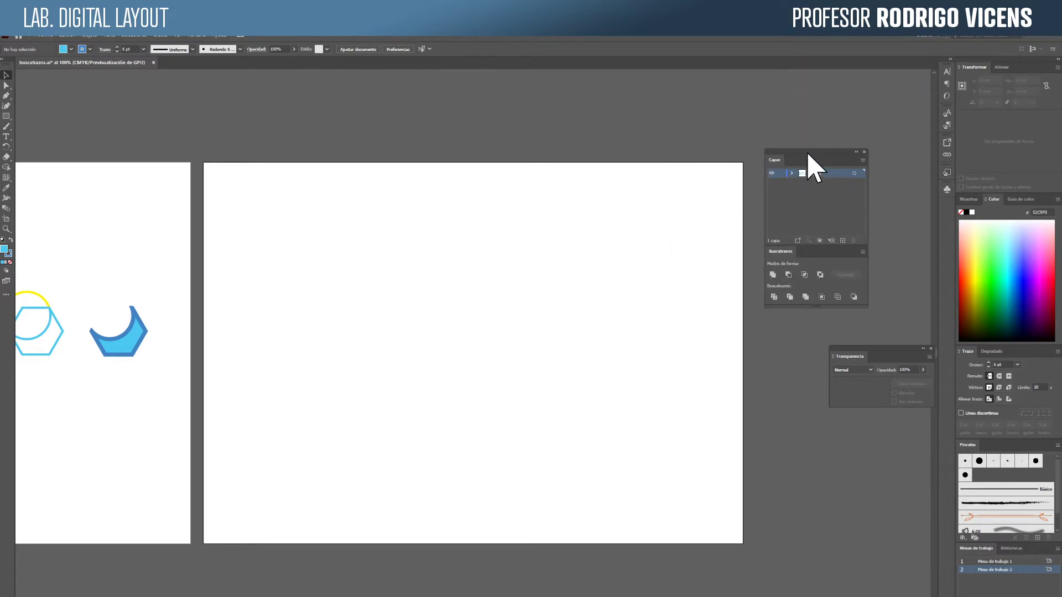
{"action": "left_click_drag", "start_coordinate": [806, 154], "coordinate": [847, 130]}
{"action": "scroll", "coordinate": [498, 280], "scroll_direction": "down", "scroll_amount": 2}
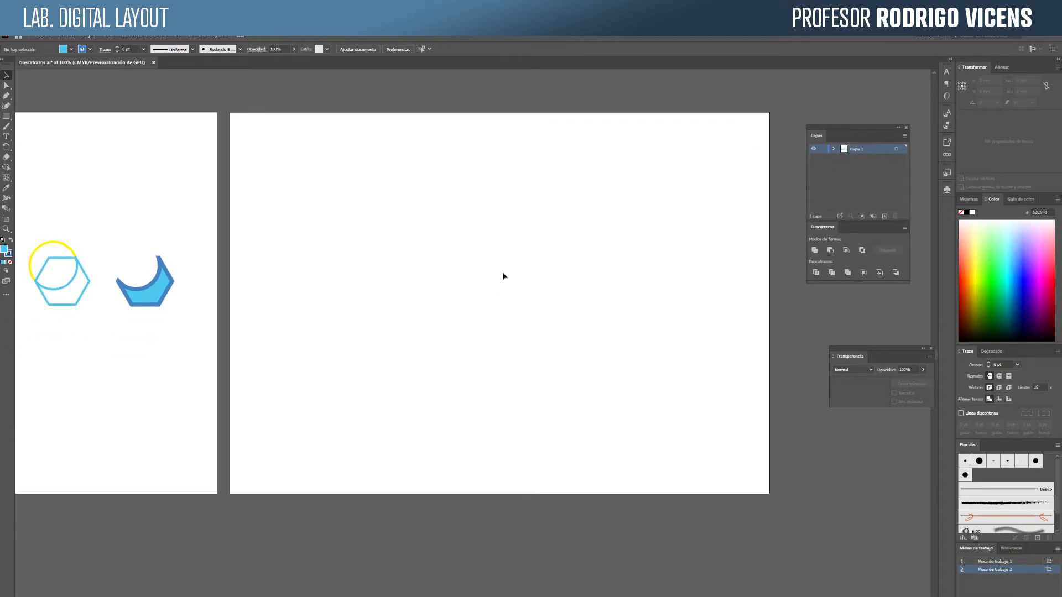
Draw a circle about 67 mm in diameter on the second artboard with the Ellipse tool.
{"action": "key", "text": "z"}
{"action": "left_click", "coordinate": [505, 272]}
{"action": "left_click_drag", "start_coordinate": [550, 341], "coordinate": [559, 325]}
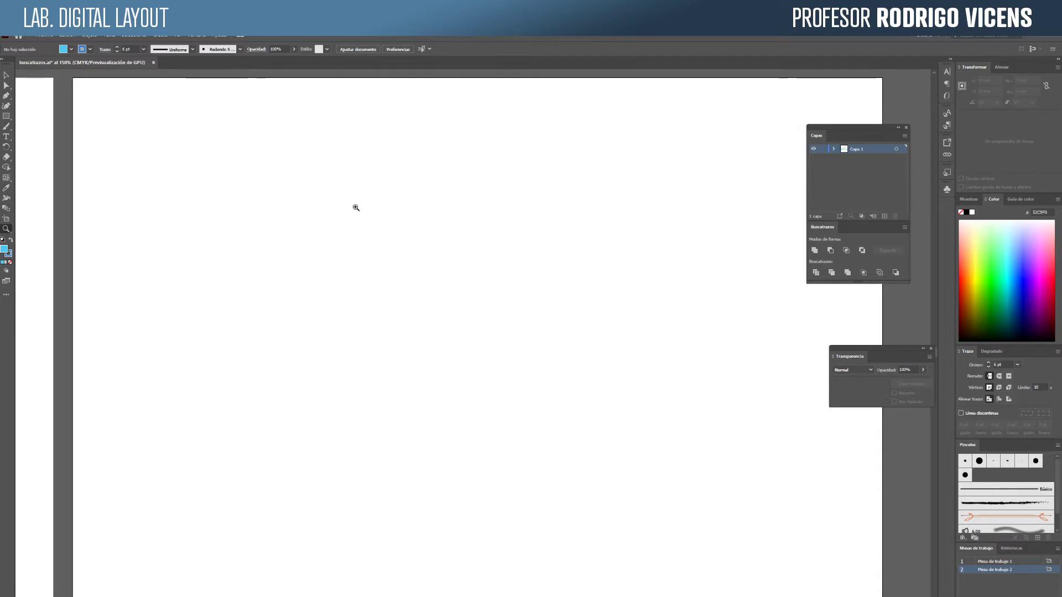
{"action": "left_click", "coordinate": [355, 258]}
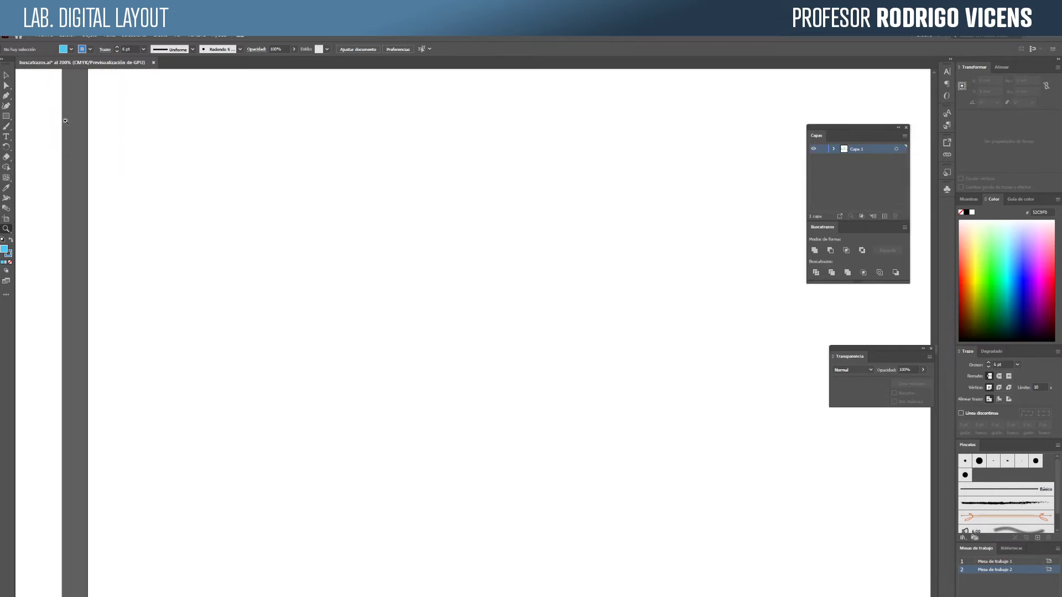
{"action": "left_click", "coordinate": [6, 116]}
{"action": "left_click_drag", "start_coordinate": [6, 123], "coordinate": [40, 135]}
{"action": "left_click", "coordinate": [7, 117]}
{"action": "left_click", "coordinate": [47, 127]}
{"action": "mouse_move", "coordinate": [337, 206]}
{"action": "left_mouse_down"}
{"action": "mouse_move", "coordinate": [603, 498]}
{"action": "mouse_move", "coordinate": [477, 346]}
{"action": "mouse_move", "coordinate": [581, 449]}
{"action": "left_mouse_up"}
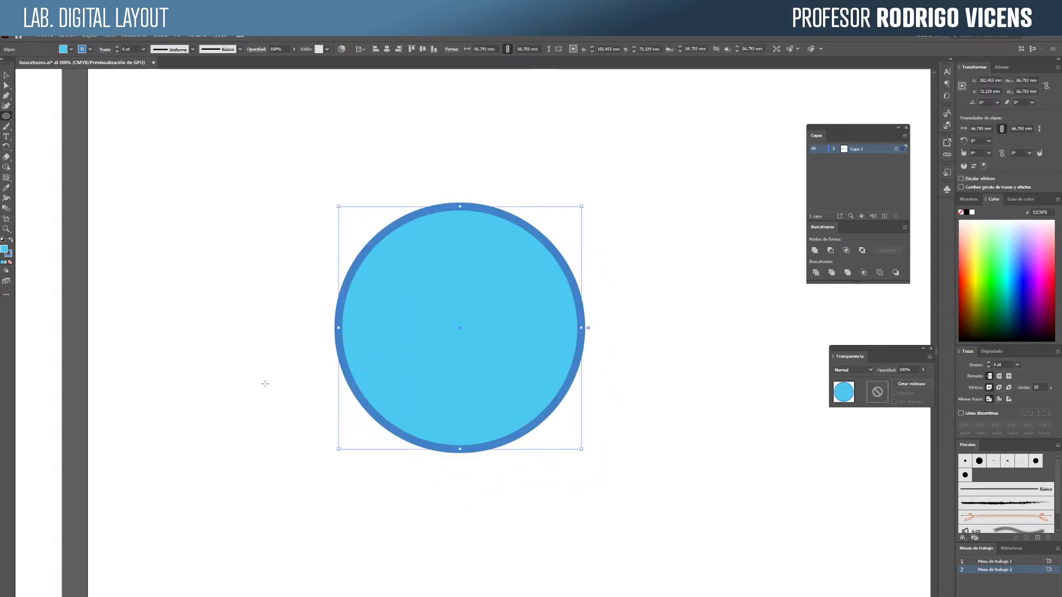
Duplicate the circle about 36 mm horizontally to the right so that the copy overlaps the original.
{"action": "left_click", "coordinate": [7, 76]}
{"action": "left_click_drag", "start_coordinate": [474, 343], "coordinate": [373, 315]}
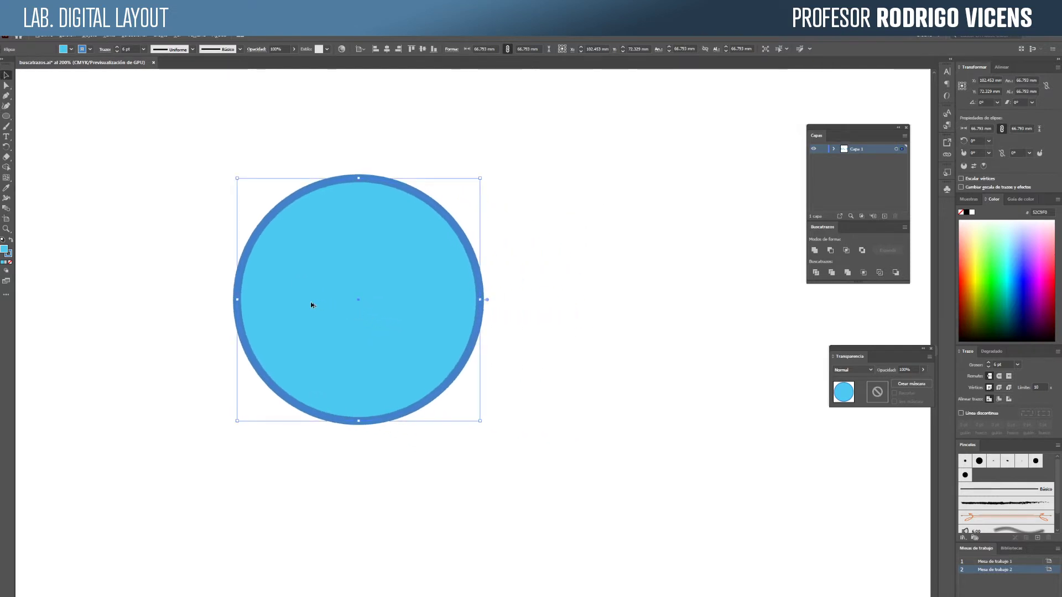
{"action": "left_click_drag", "start_coordinate": [310, 305], "coordinate": [443, 298]}
{"action": "key", "text": "alt+shift"}
{"action": "key", "text": "alt+shift"}
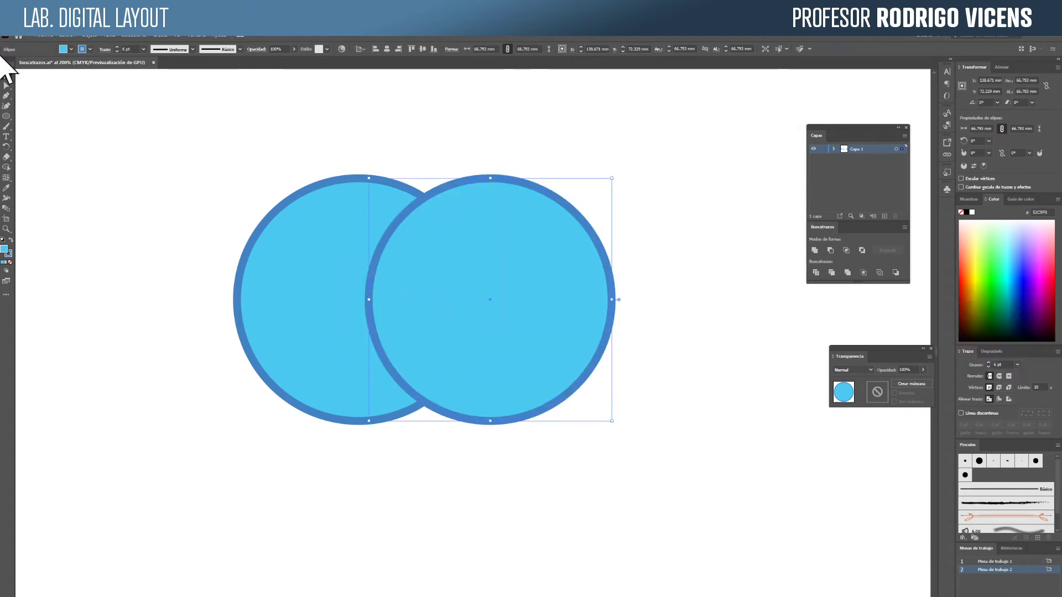
Intersect the two overlapping circles so that only their shared leaf shape is kept.
{"action": "left_click_drag", "start_coordinate": [166, 175], "coordinate": [655, 502]}
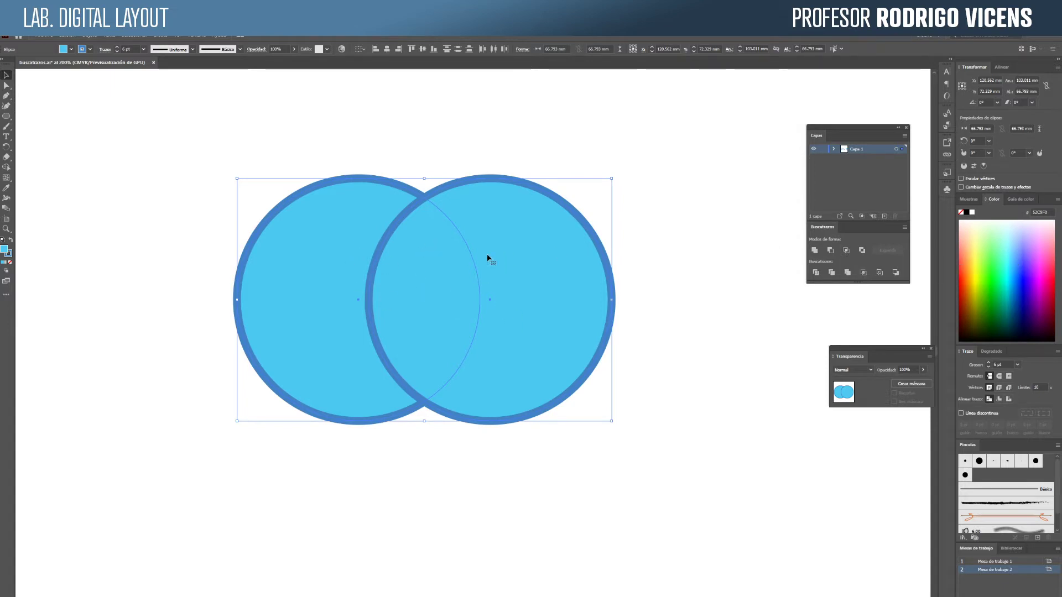
{"action": "left_click", "coordinate": [848, 250]}
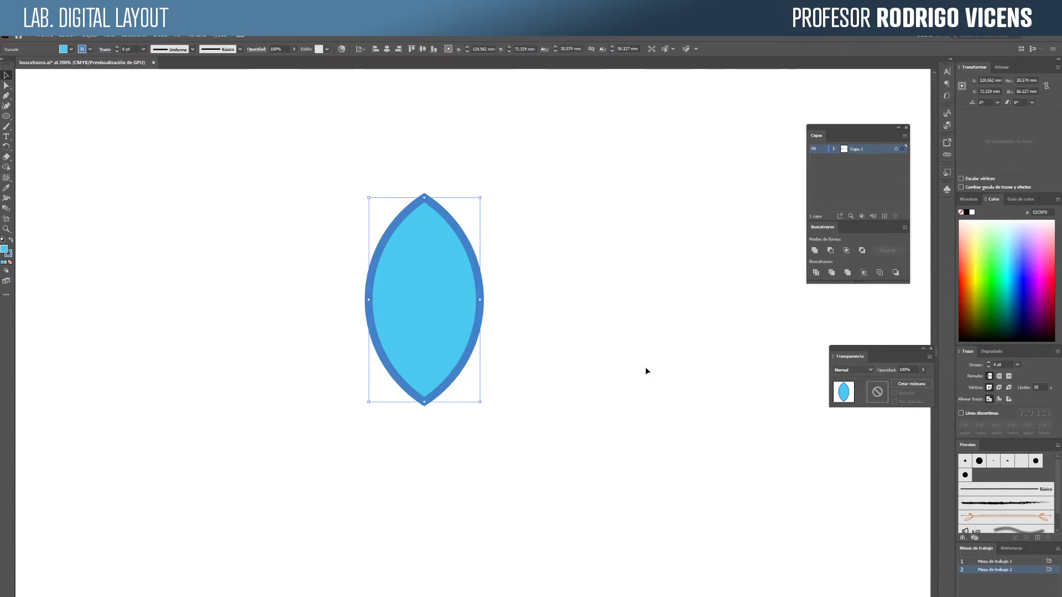
{"action": "left_click", "coordinate": [628, 394]}
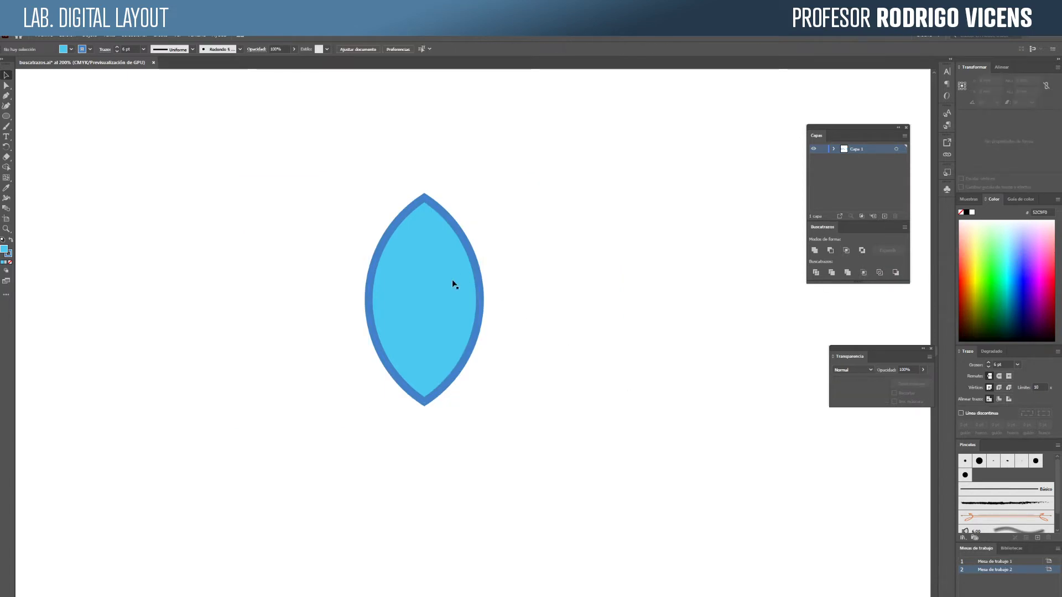
{"action": "left_click", "coordinate": [407, 260]}
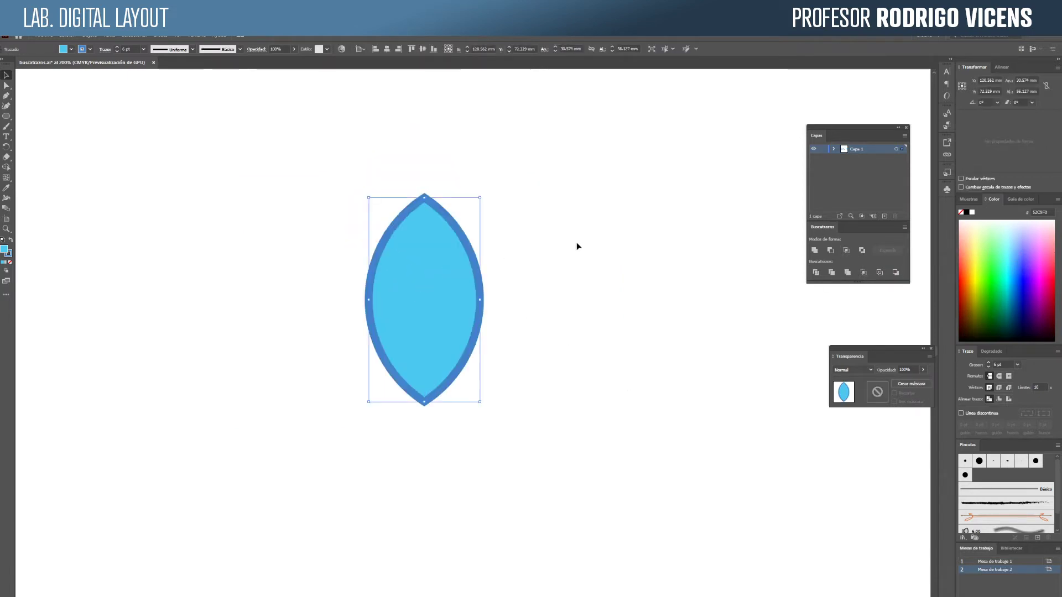
{"action": "left_click", "coordinate": [617, 323]}
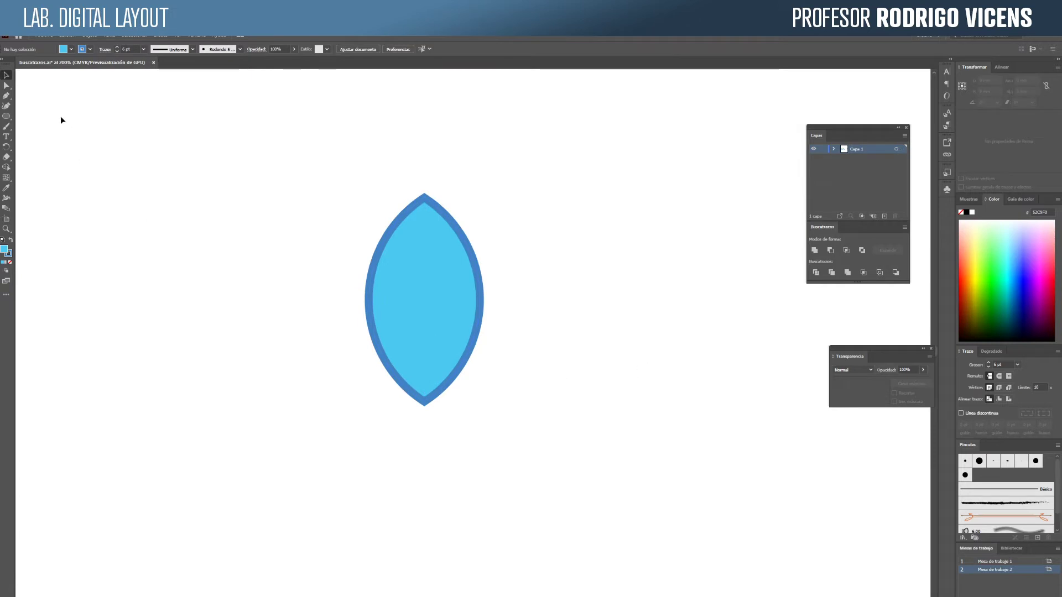
Draw a circle about 116 mm in diameter and place it over the right part of the leaf.
{"action": "left_click", "coordinate": [6, 117]}
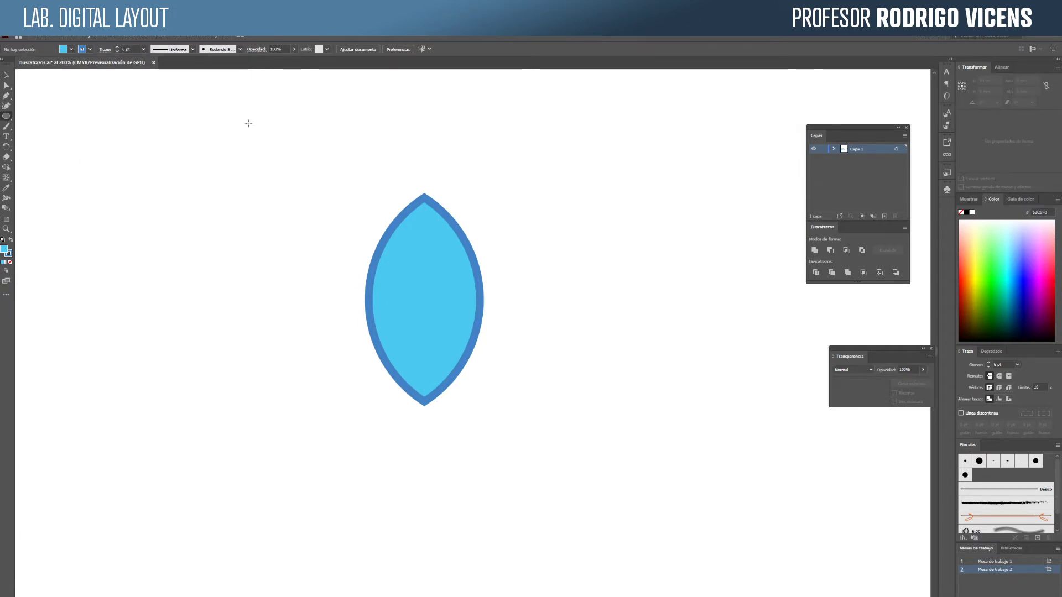
{"action": "left_click_drag", "start_coordinate": [248, 123], "coordinate": [586, 545]}
{"action": "key", "text": "v"}
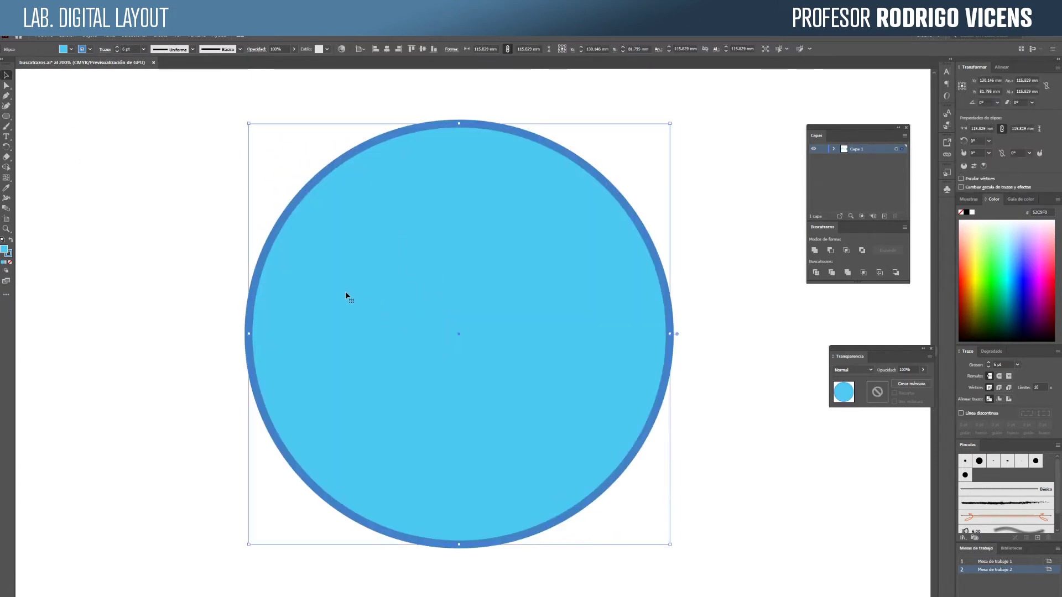
{"action": "left_click_drag", "start_coordinate": [346, 291], "coordinate": [496, 254]}
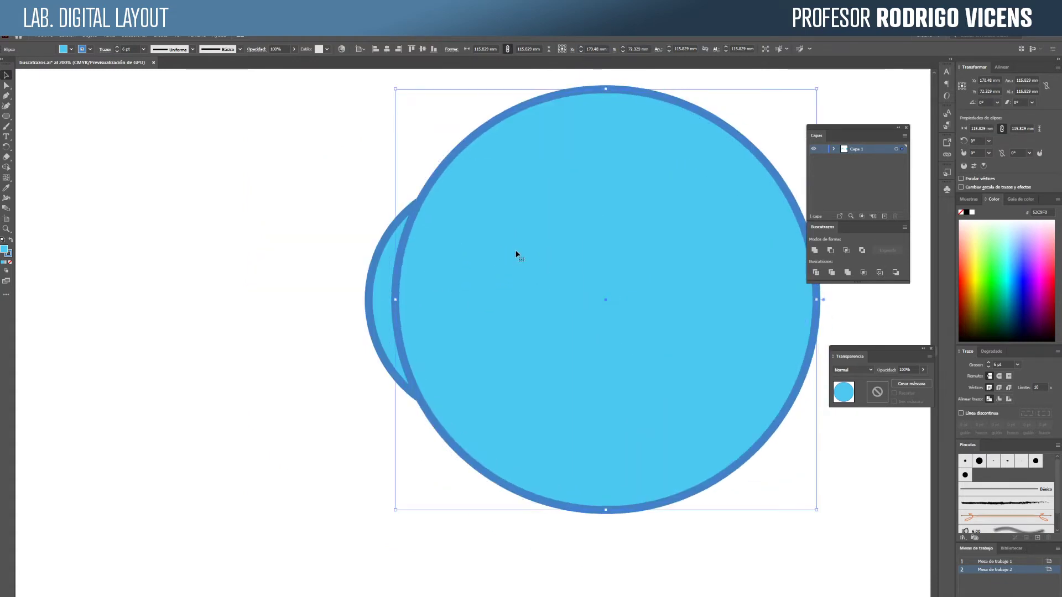
Show the artwork in outline mode and align the leaf and the large circle on their vertical centres.
{"action": "key", "text": "ctrl+y"}
{"action": "key", "text": "z"}
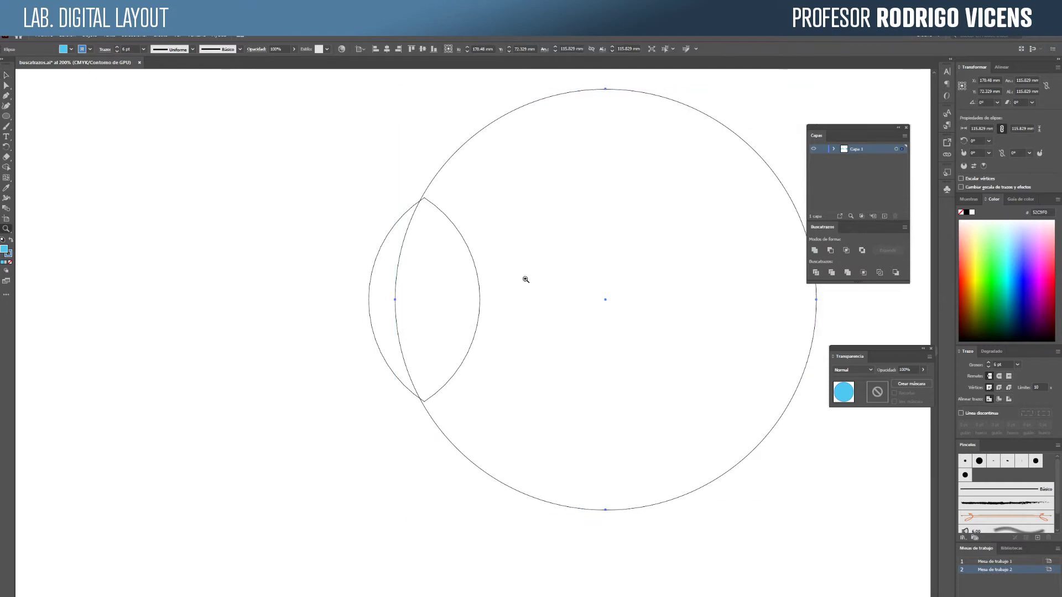
{"action": "left_click", "coordinate": [526, 279]}
{"action": "key", "text": "v"}
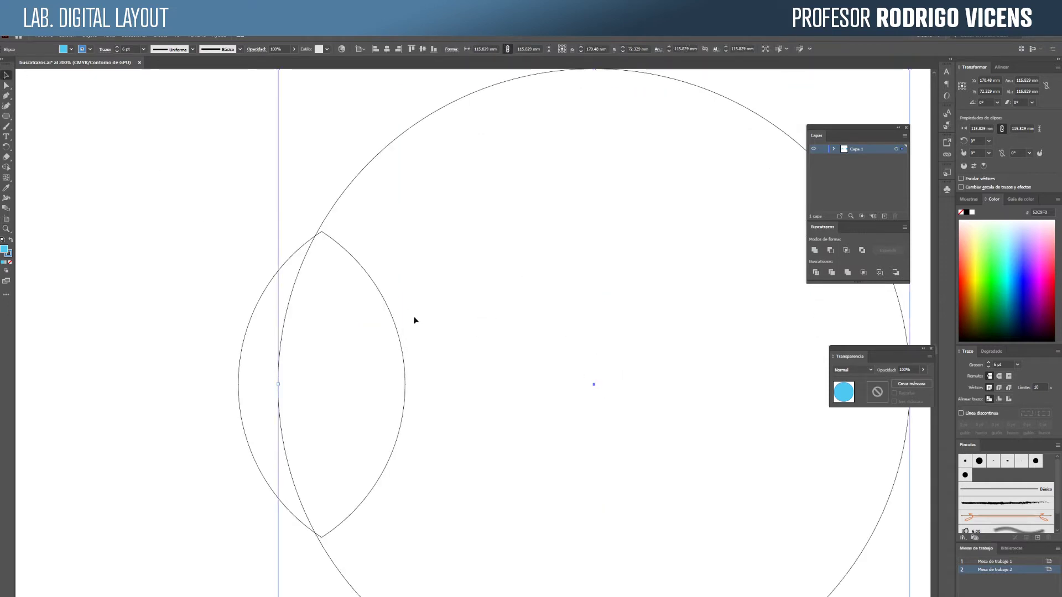
{"action": "left_click_drag", "start_coordinate": [405, 359], "coordinate": [648, 557]}
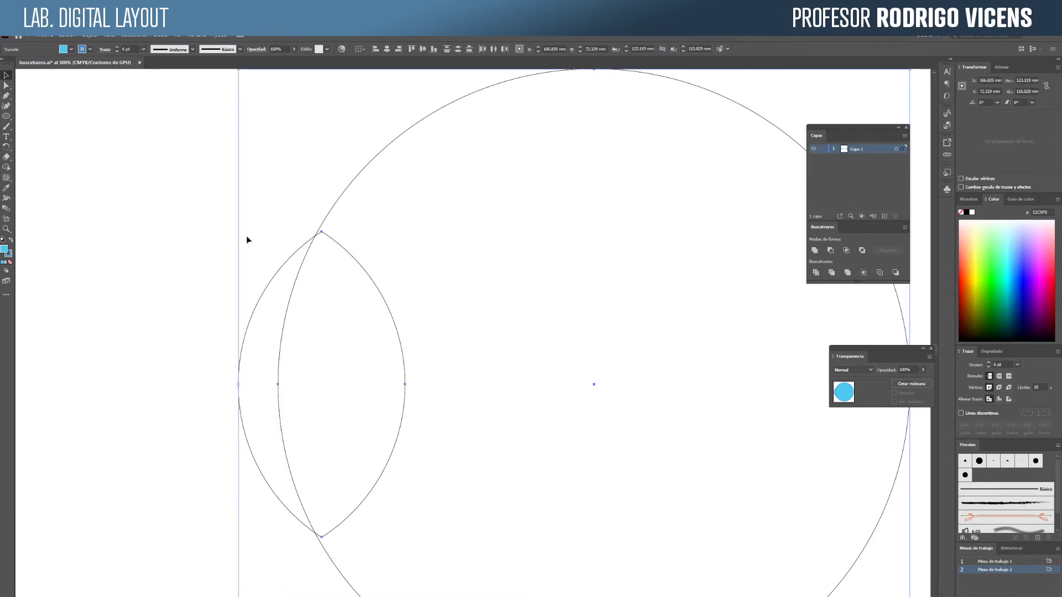
{"action": "left_click_drag", "start_coordinate": [198, 185], "coordinate": [558, 547]}
{"action": "left_click", "coordinate": [423, 50]}
{"action": "left_click", "coordinate": [422, 49]}
{"action": "left_click", "coordinate": [397, 275]}
{"action": "left_click", "coordinate": [289, 259]}
{"action": "left_click", "coordinate": [282, 250]}
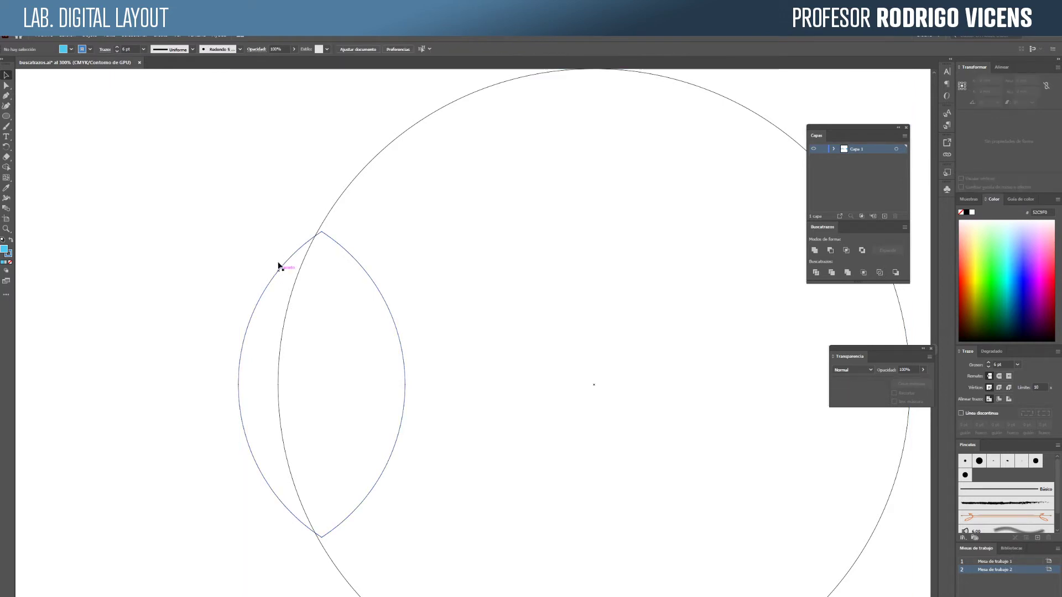
Shift the leaf slightly up and left, and vertically centre it with the large circle again.
{"action": "left_click", "coordinate": [279, 266]}
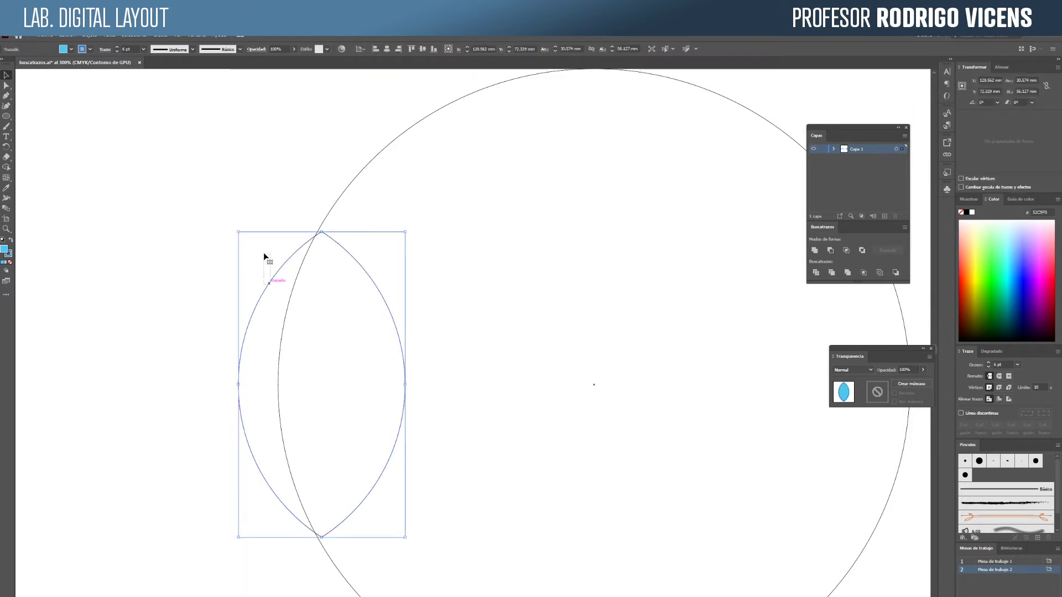
{"action": "left_click_drag", "start_coordinate": [264, 285], "coordinate": [256, 246]}
{"action": "left_click", "coordinate": [290, 286], "text": "shift"}
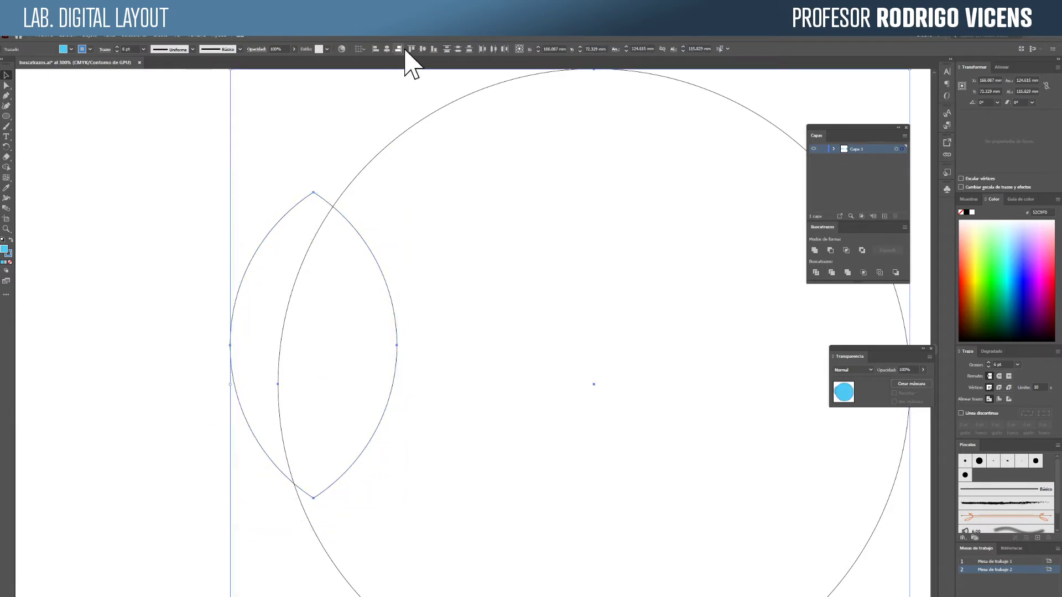
{"action": "left_click", "coordinate": [422, 49]}
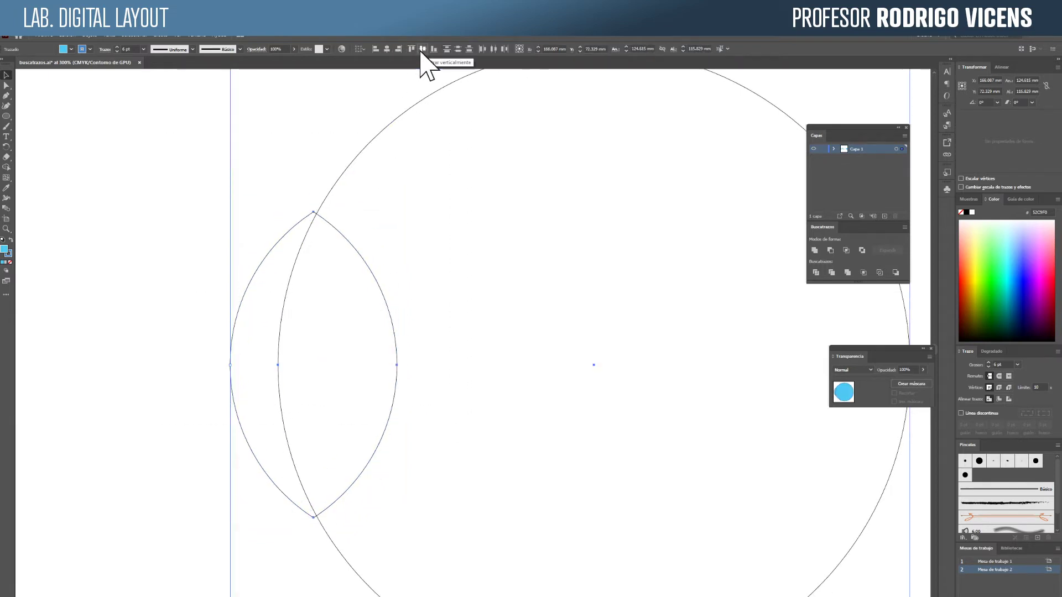
Nudge the large circle left so its edge crosses both leaf tips, and return to preview mode.
{"action": "left_click", "coordinate": [161, 236]}
{"action": "left_click_drag", "start_coordinate": [357, 159], "coordinate": [353, 159]}
{"action": "key", "text": "z"}
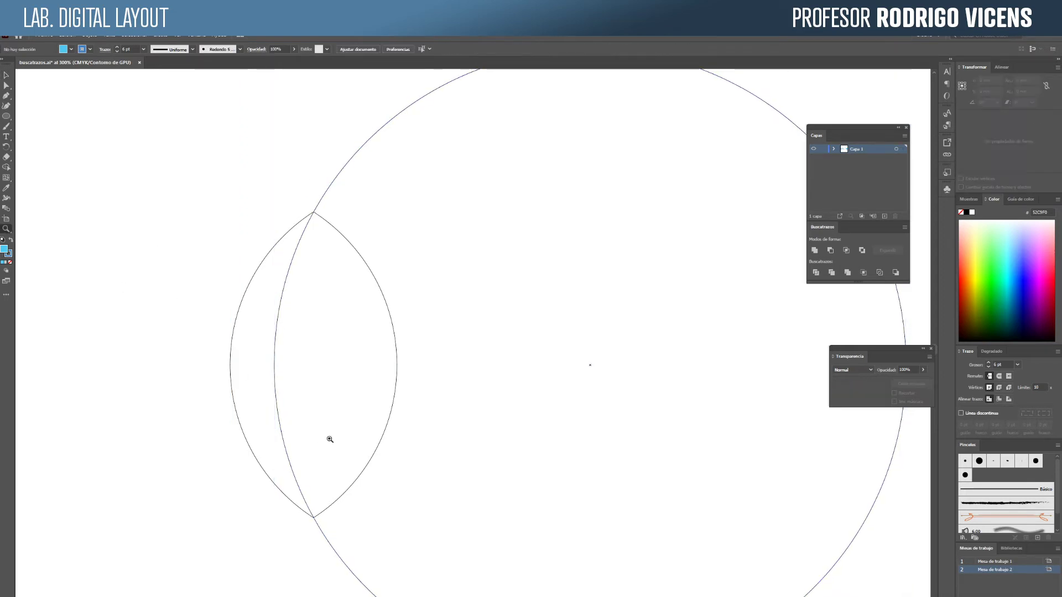
{"action": "left_click", "coordinate": [329, 446]}
{"action": "left_click_drag", "start_coordinate": [467, 292], "coordinate": [488, 490]}
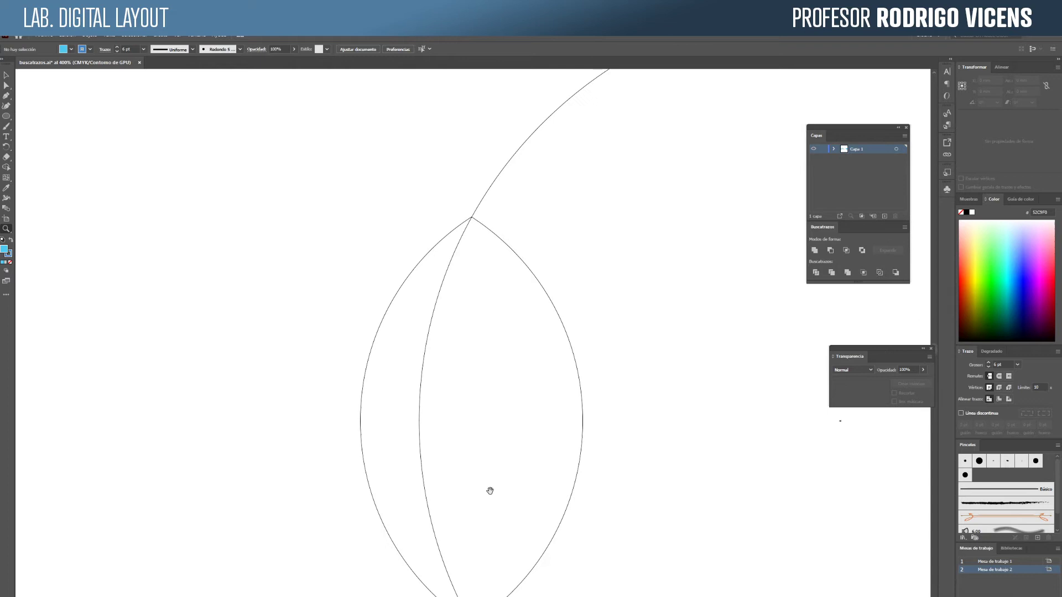
{"action": "left_click", "coordinate": [529, 300], "text": "alt"}
{"action": "left_click", "coordinate": [530, 303], "text": "alt"}
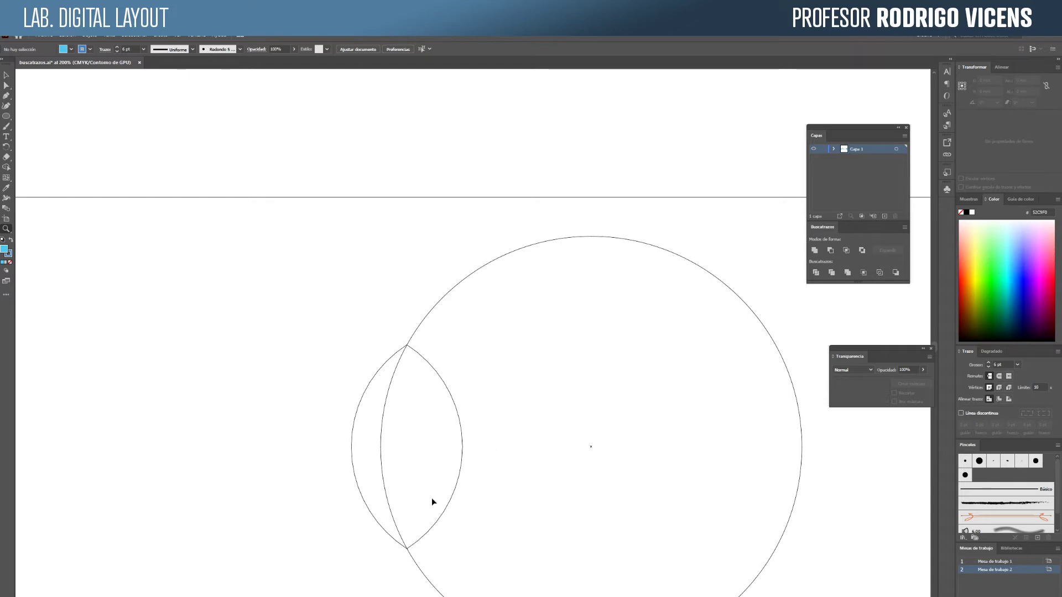
{"action": "key", "text": "ctrl+y"}
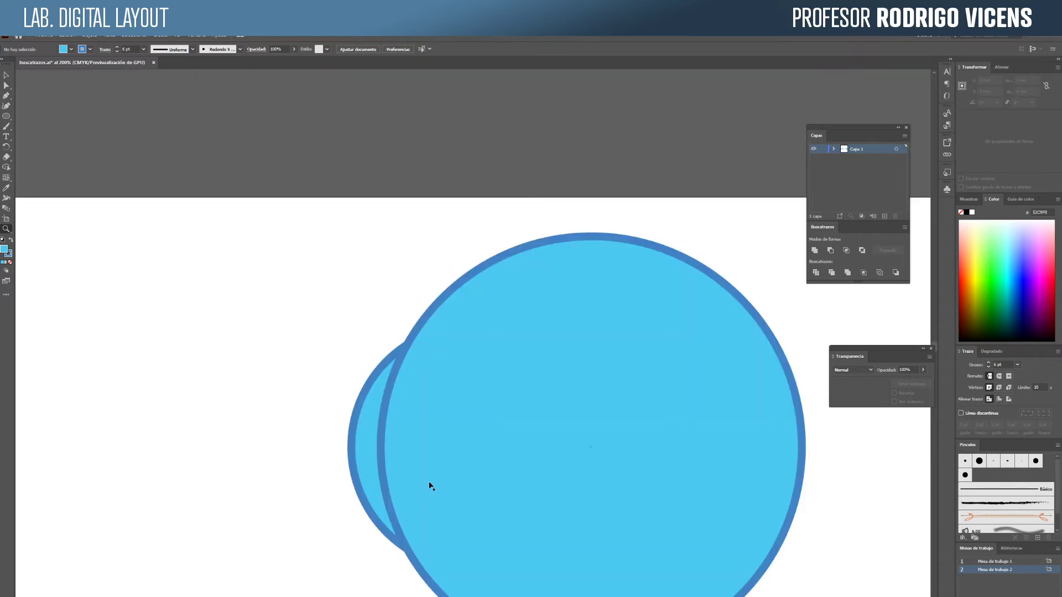
Give the large circle a green fill and a matching green stroke.
{"action": "left_click", "coordinate": [6, 77]}
{"action": "left_click", "coordinate": [575, 418]}
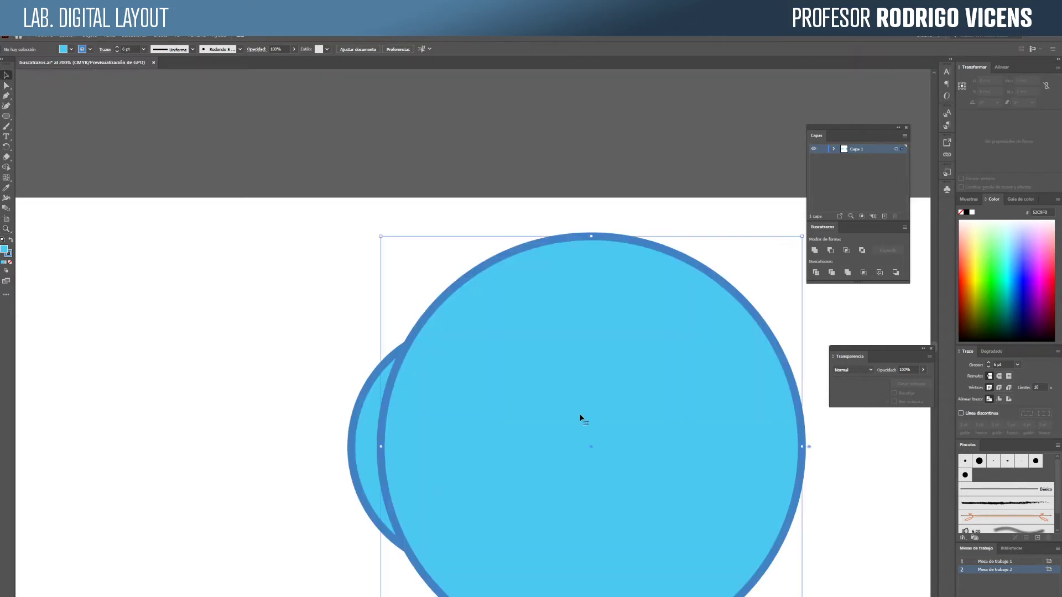
{"action": "left_click", "coordinate": [8, 254]}
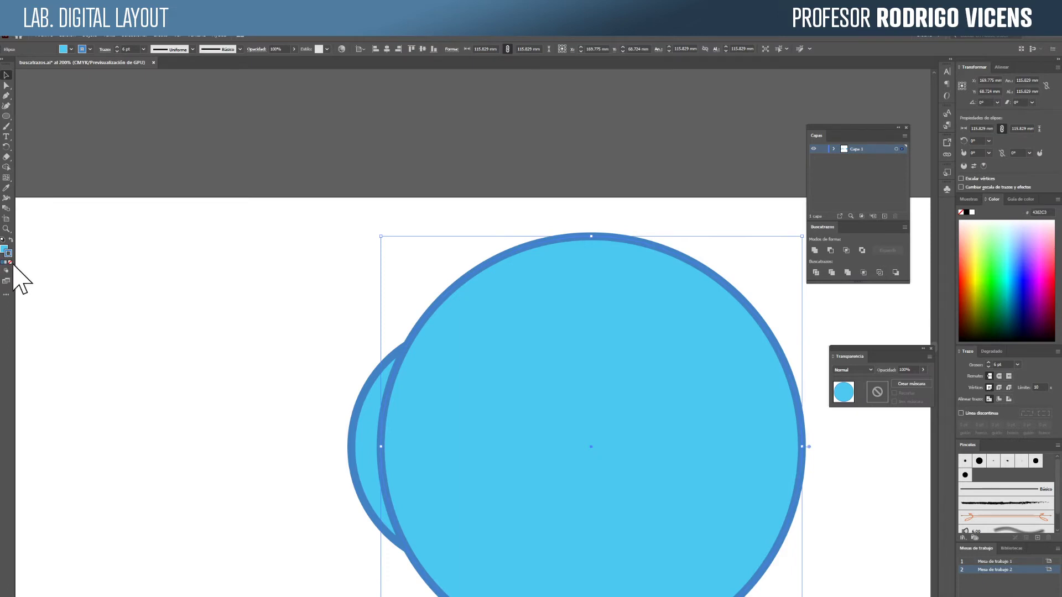
{"action": "left_click", "coordinate": [11, 263]}
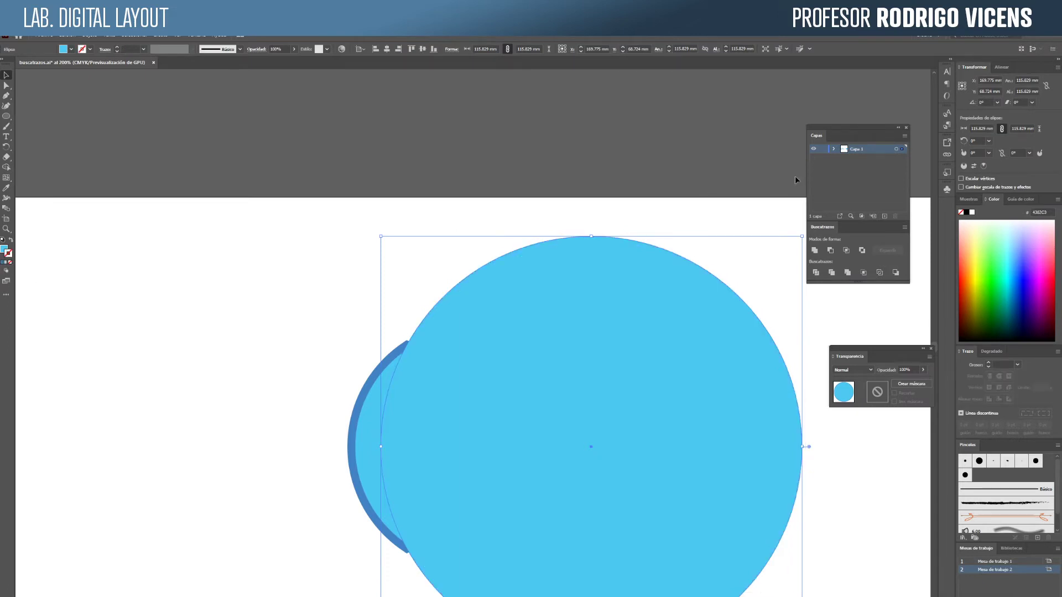
{"action": "left_click", "coordinate": [985, 262]}
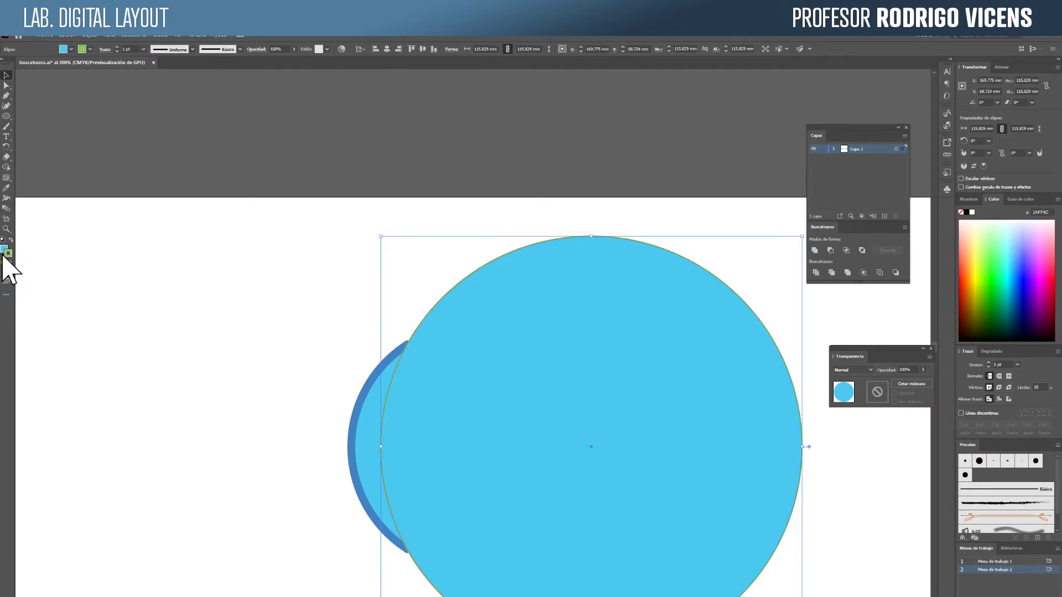
{"action": "left_click_drag", "start_coordinate": [9, 253], "coordinate": [3, 248]}
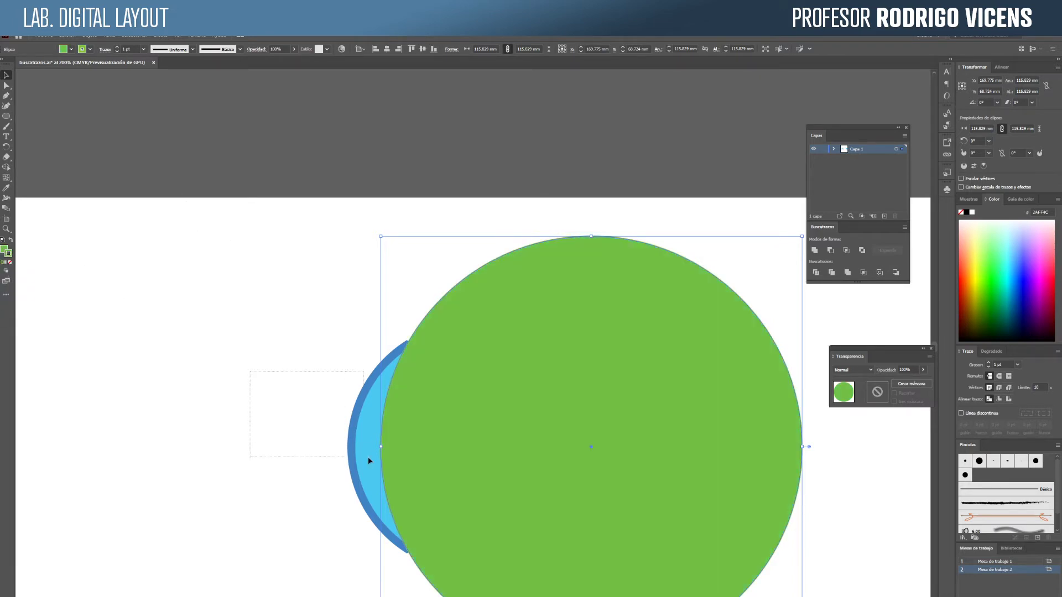
Remove the stroke from the blue leaf shape.
{"action": "left_click", "coordinate": [374, 483]}
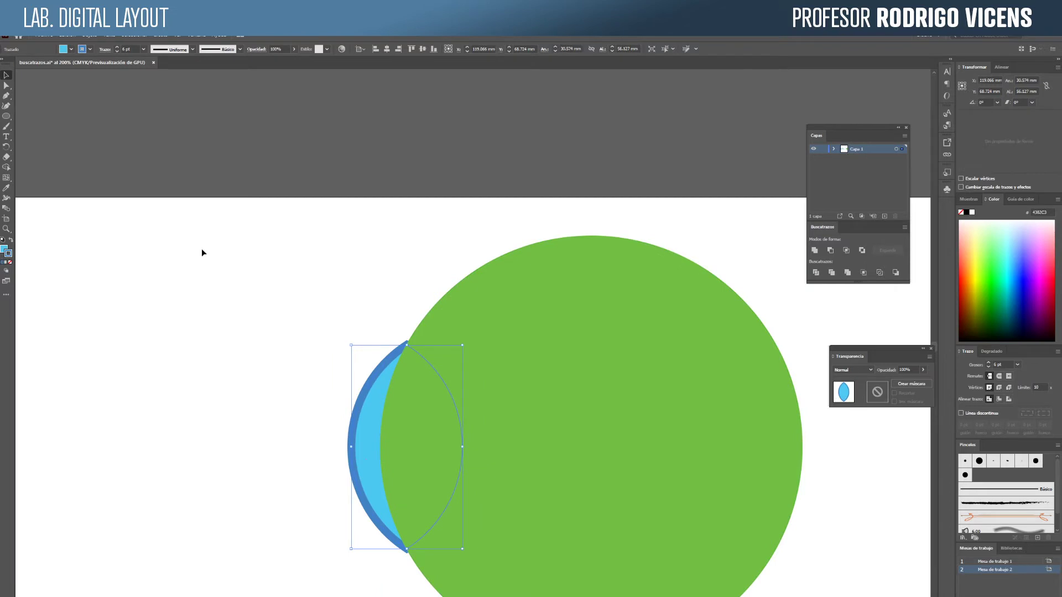
{"action": "left_click", "coordinate": [10, 262]}
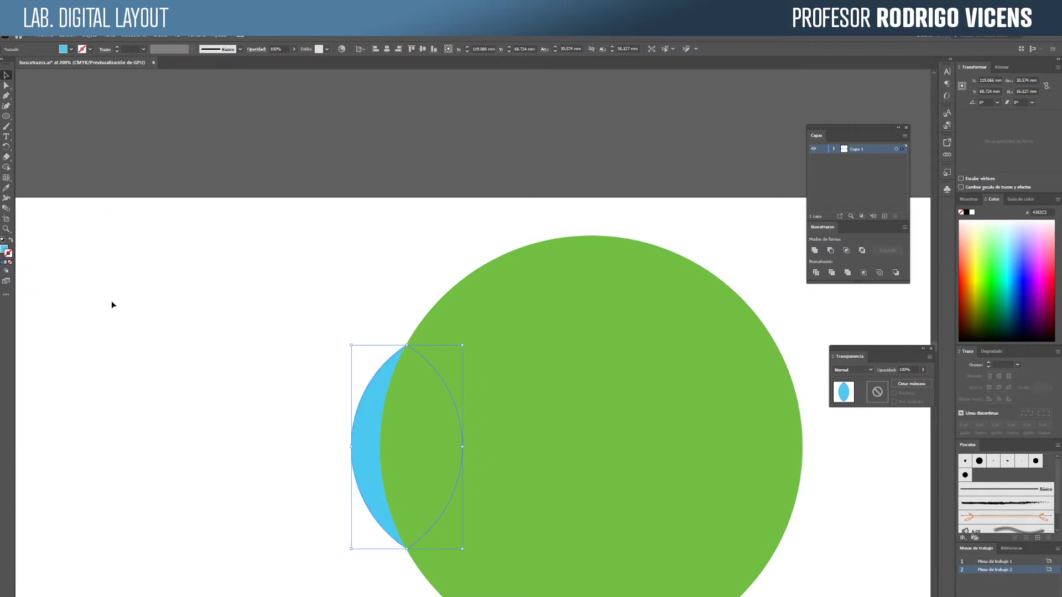
Try merging the blue leaf and the green circle into one shape with the Shape Builder, and undo the merge.
{"action": "left_click_drag", "start_coordinate": [262, 230], "coordinate": [419, 465]}
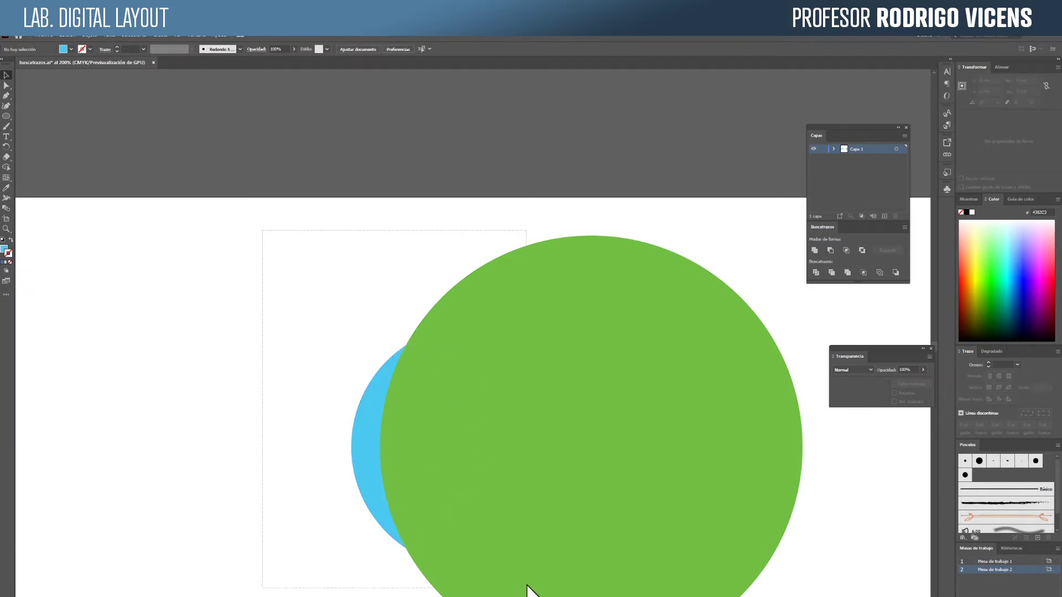
{"action": "left_click_drag", "start_coordinate": [527, 587], "coordinate": [520, 542]}
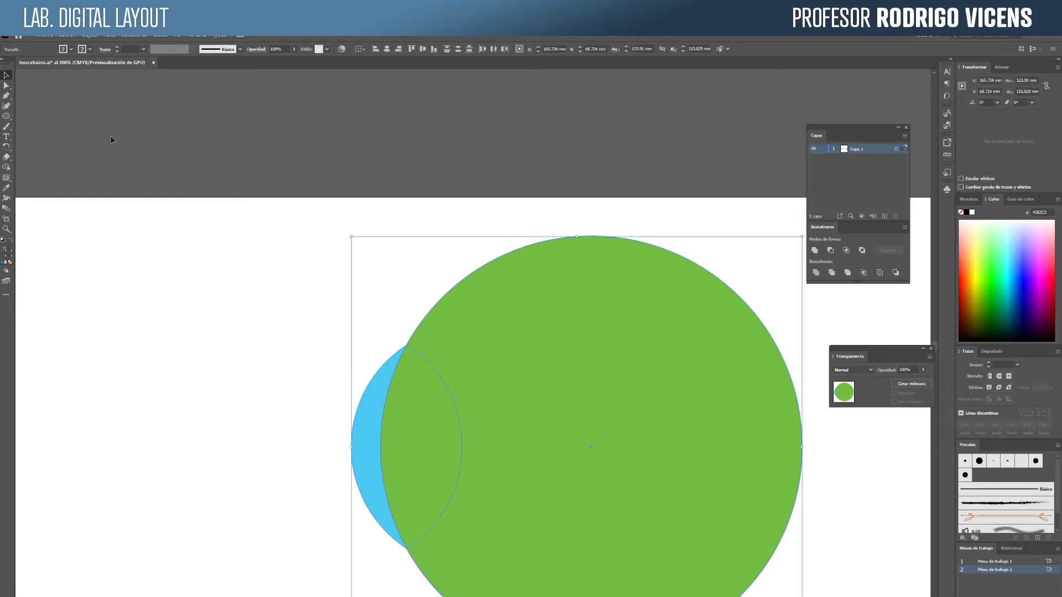
{"action": "left_click", "coordinate": [7, 168]}
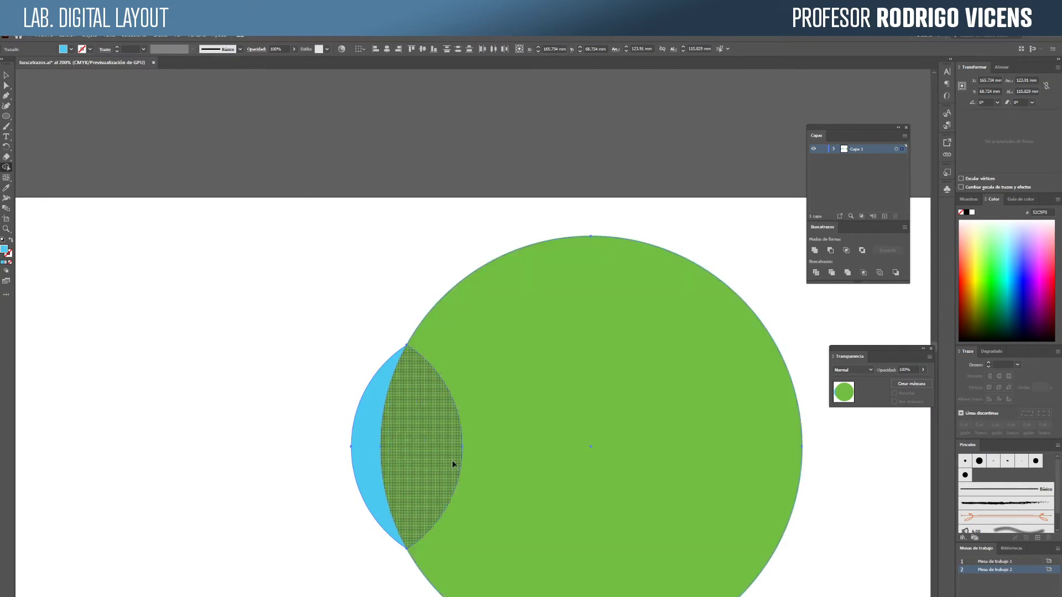
{"action": "scroll", "coordinate": [348, 251], "scroll_direction": "down", "scroll_amount": 5}
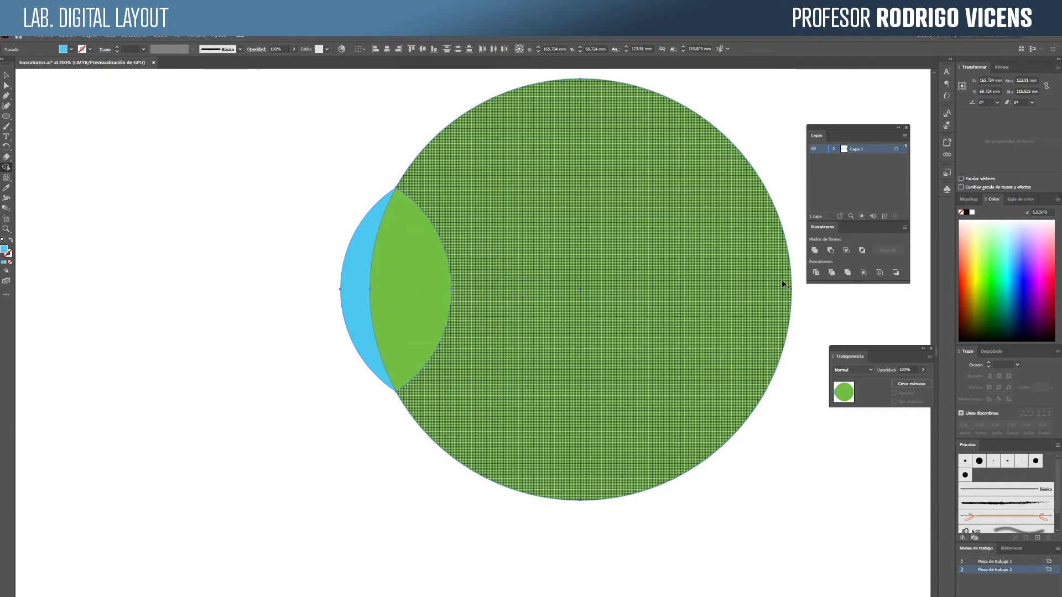
{"action": "left_click_drag", "start_coordinate": [784, 284], "coordinate": [753, 291]}
{"action": "left_click_drag", "start_coordinate": [505, 318], "coordinate": [349, 314]}
{"action": "left_click_drag", "start_coordinate": [311, 308], "coordinate": [296, 308]}
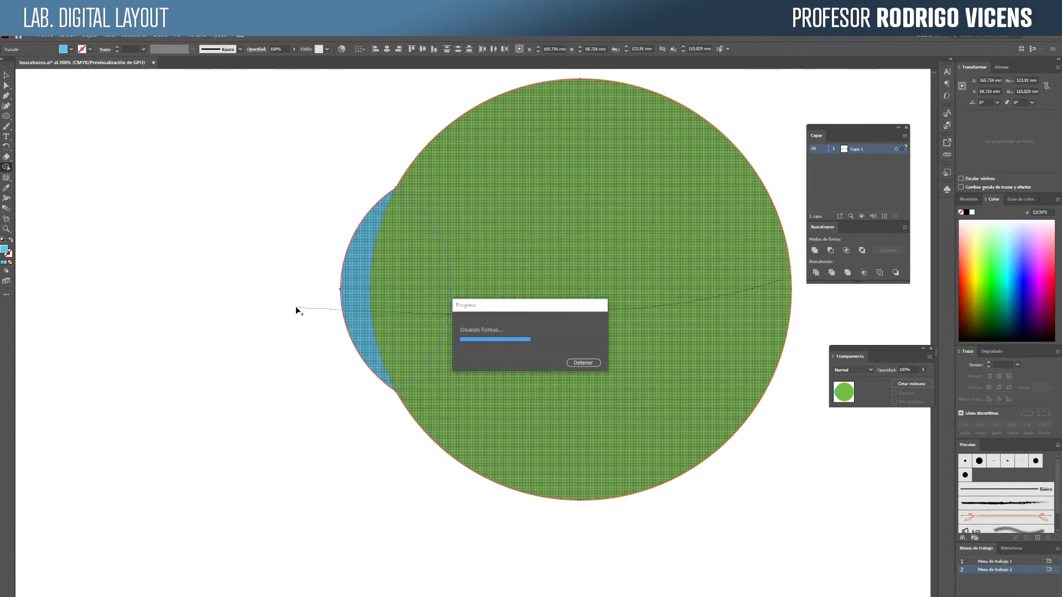
{"action": "left_click", "coordinate": [6, 75]}
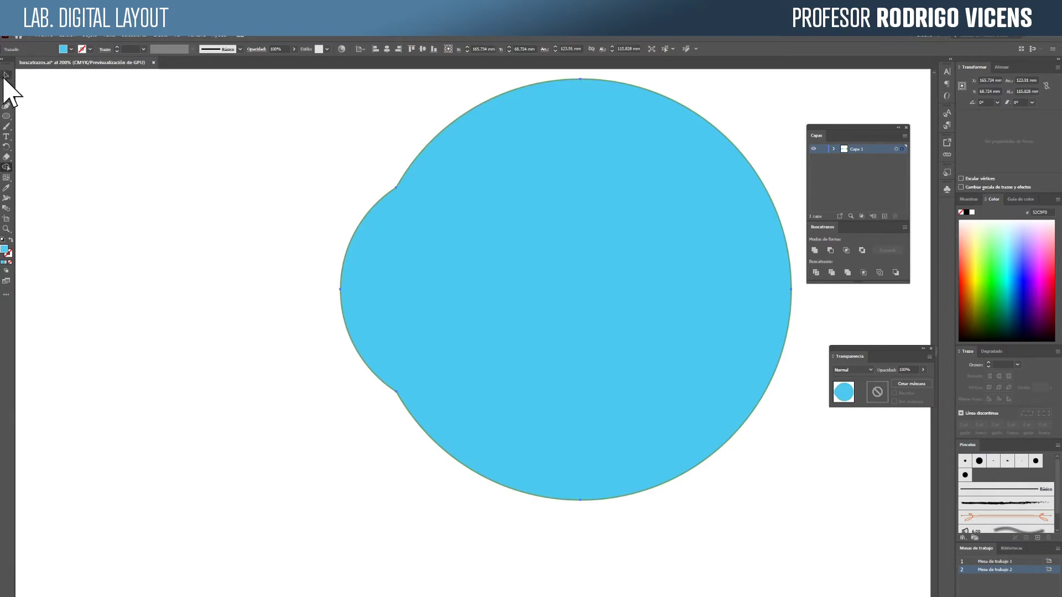
{"action": "left_click", "coordinate": [166, 166]}
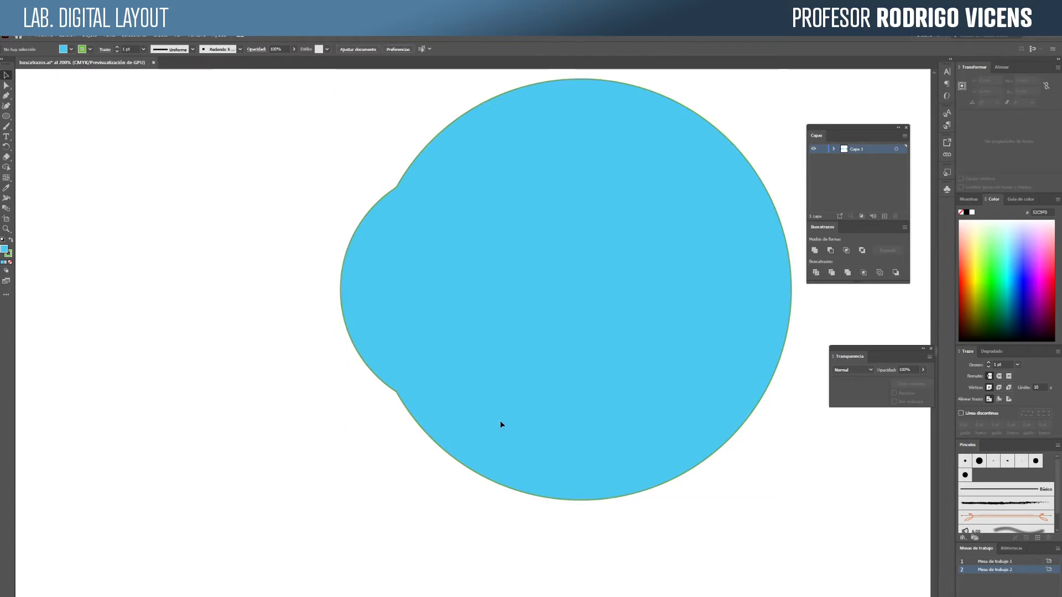
{"action": "left_click", "coordinate": [511, 440]}
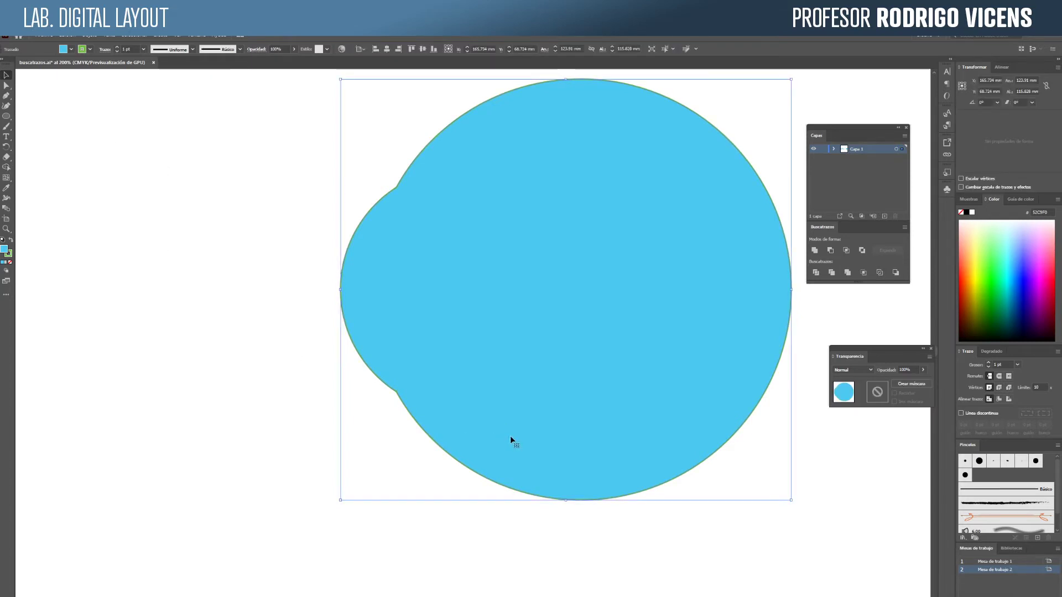
{"action": "key", "text": "ctrl+z"}
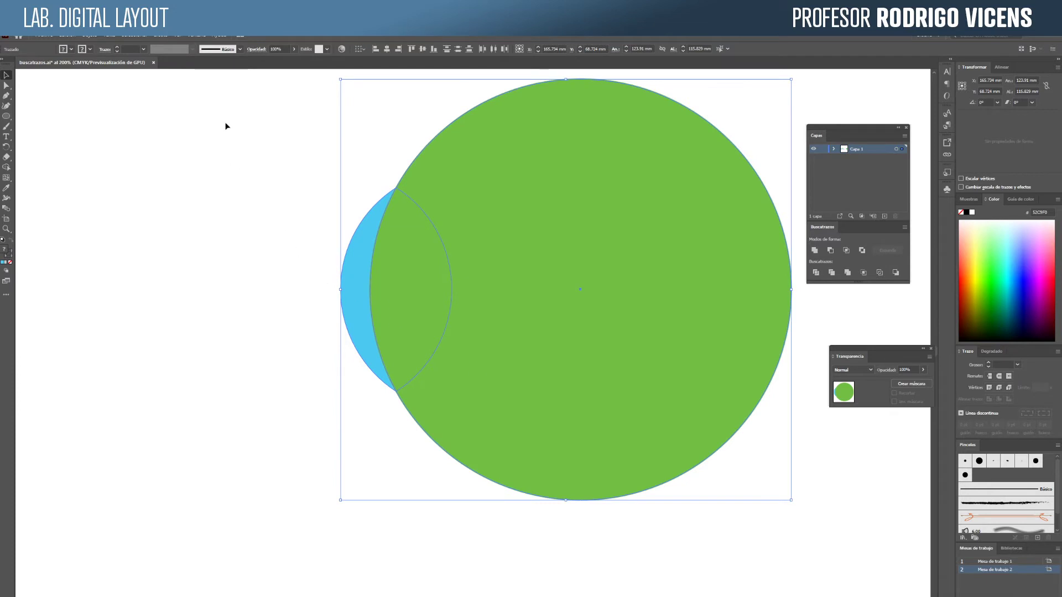
Try uniting the blue crescent with its overlap using the Shape Builder, pull the leaf away from the circle, and undo both changes.
{"action": "left_click", "coordinate": [10, 168]}
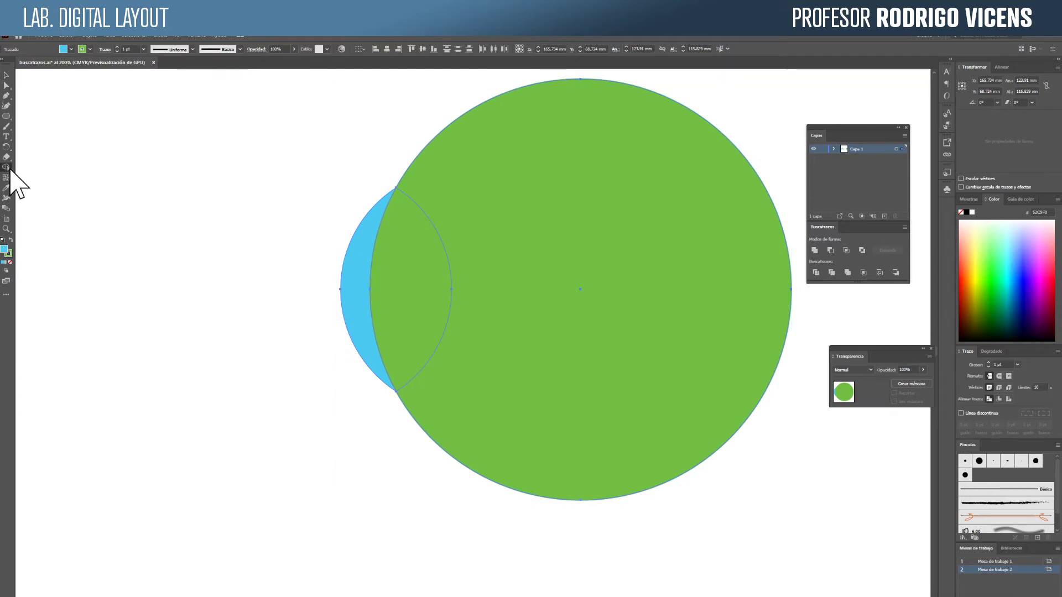
{"action": "left_click_drag", "start_coordinate": [354, 288], "coordinate": [389, 289]}
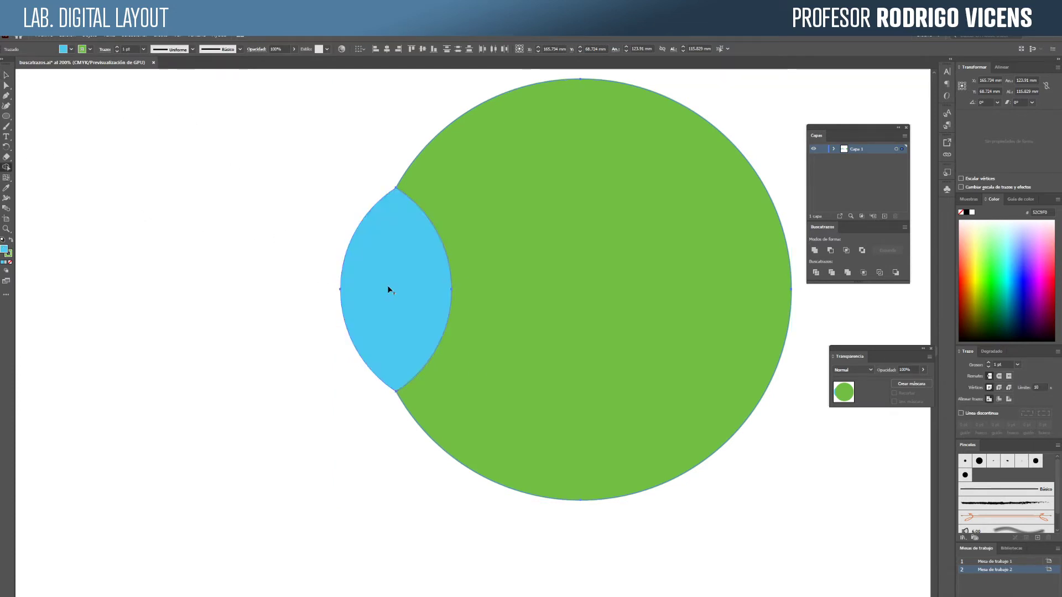
{"action": "left_click", "coordinate": [6, 75]}
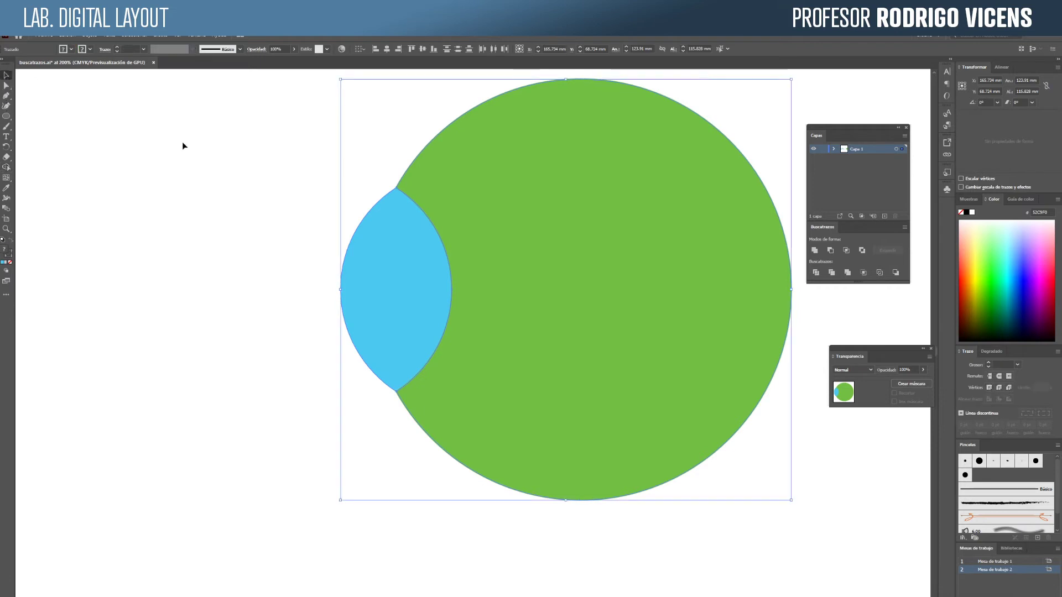
{"action": "left_click", "coordinate": [183, 144]}
{"action": "left_click_drag", "start_coordinate": [414, 277], "coordinate": [354, 317]}
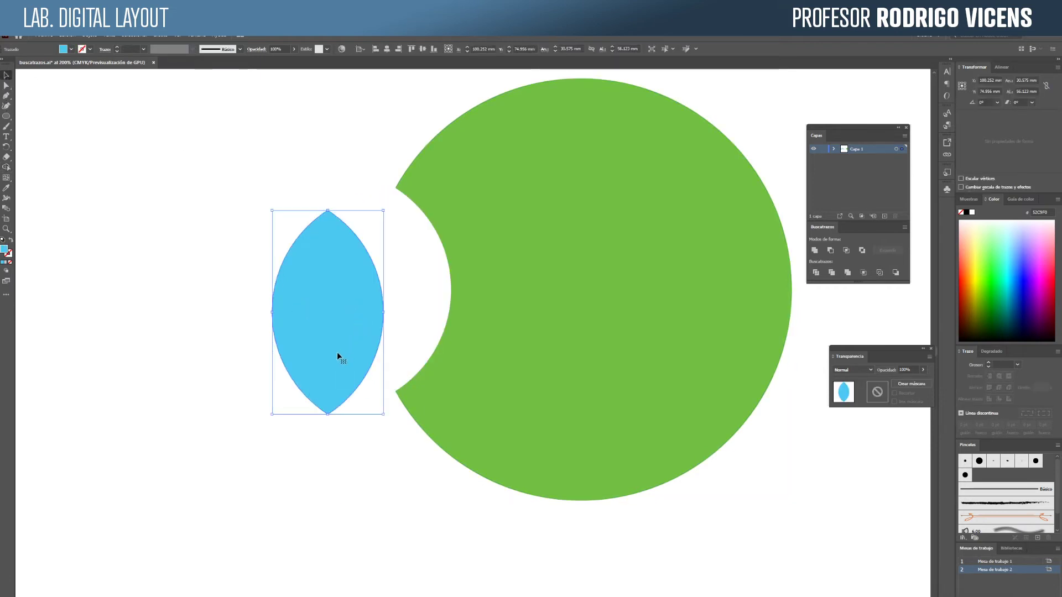
{"action": "key", "text": "ctrl+z"}
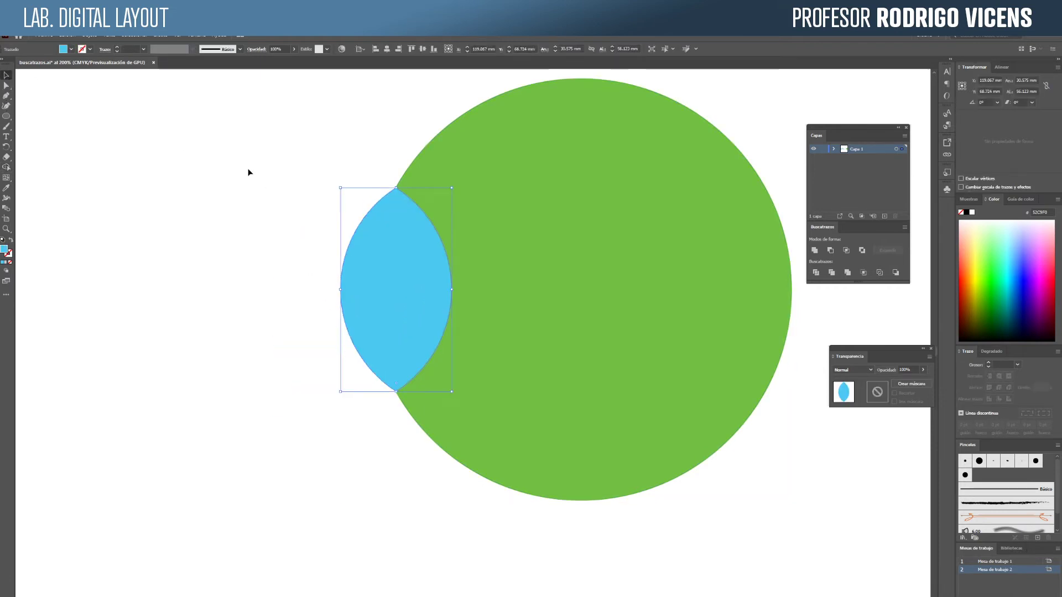
{"action": "key", "text": "ctrl+z"}
With the Shape Builder, delete the part of the large green circle that lies outside the leaf.
{"action": "left_click_drag", "start_coordinate": [249, 168], "coordinate": [531, 359]}
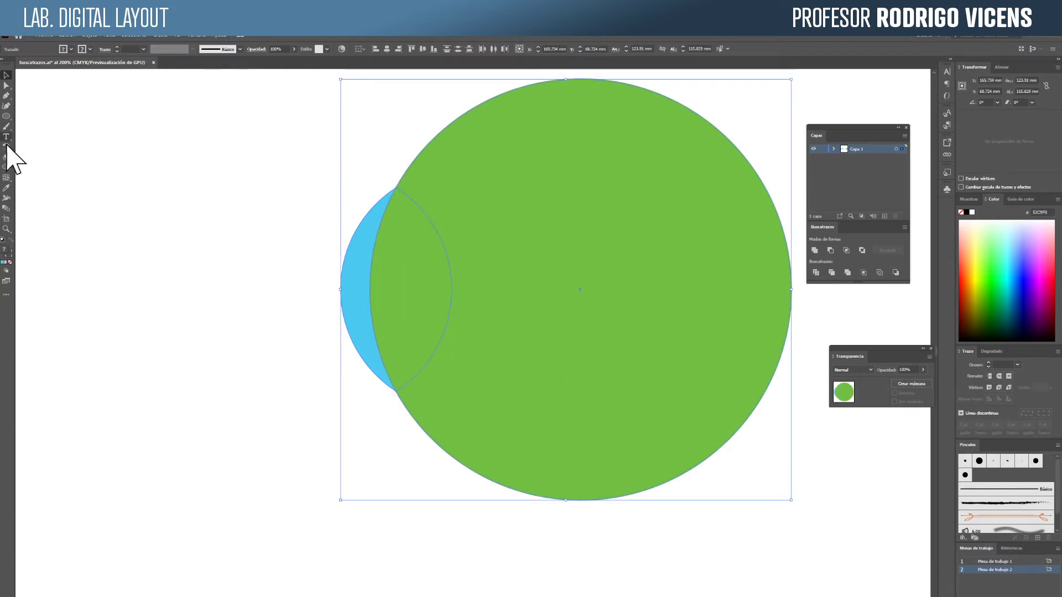
{"action": "left_click", "coordinate": [6, 167]}
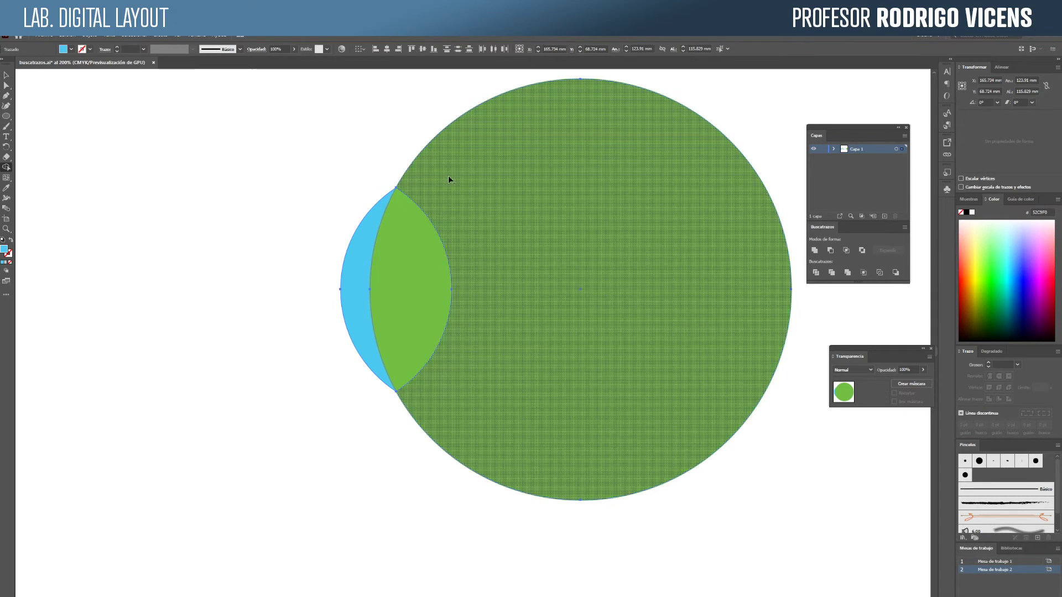
{"action": "left_click", "coordinate": [448, 174], "text": "alt"}
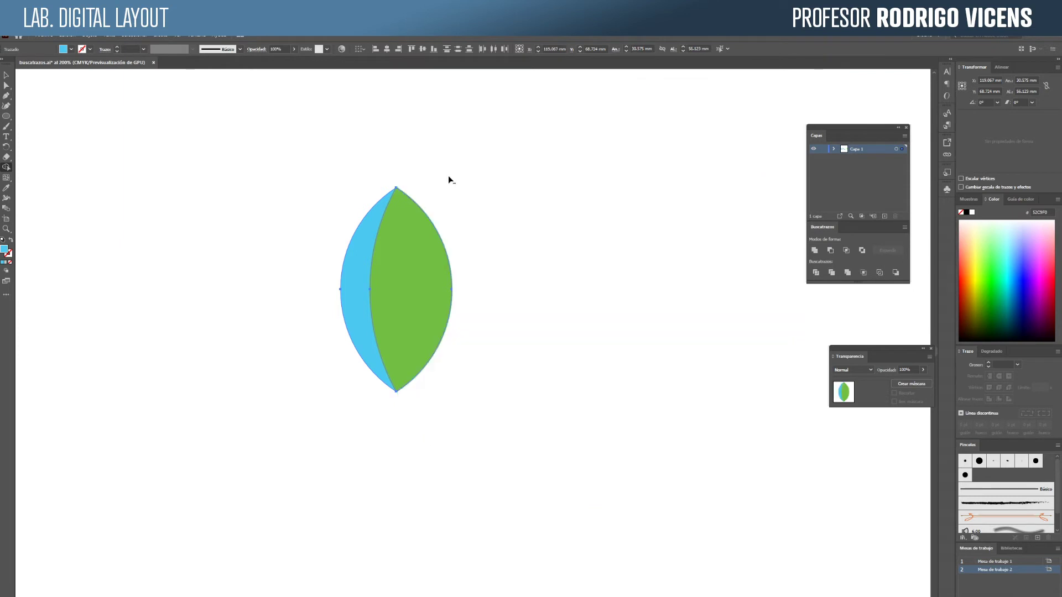
{"action": "left_click", "coordinate": [7, 75]}
{"action": "left_click", "coordinate": [147, 177]}
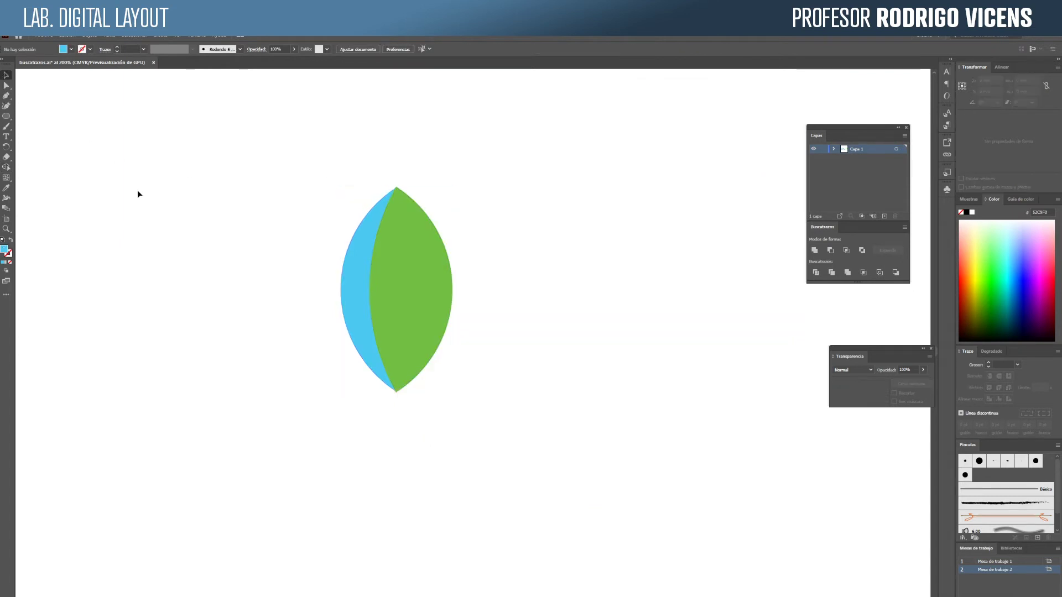
Copy the green half's fill and stroke onto both halves of the leaf with the Eyedropper.
{"action": "left_click_drag", "start_coordinate": [313, 257], "coordinate": [449, 290]}
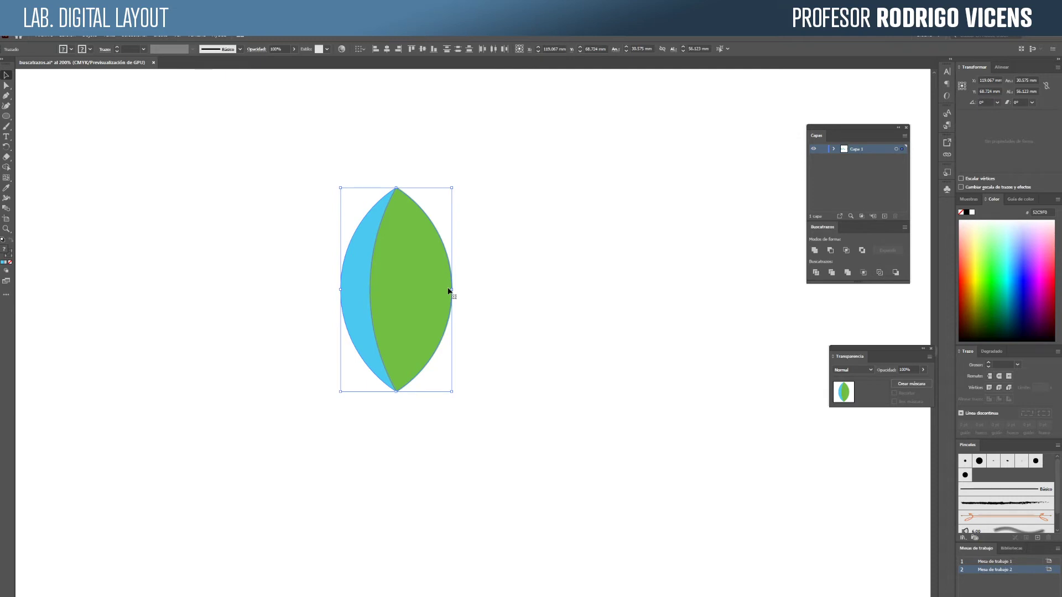
{"action": "left_click", "coordinate": [6, 188]}
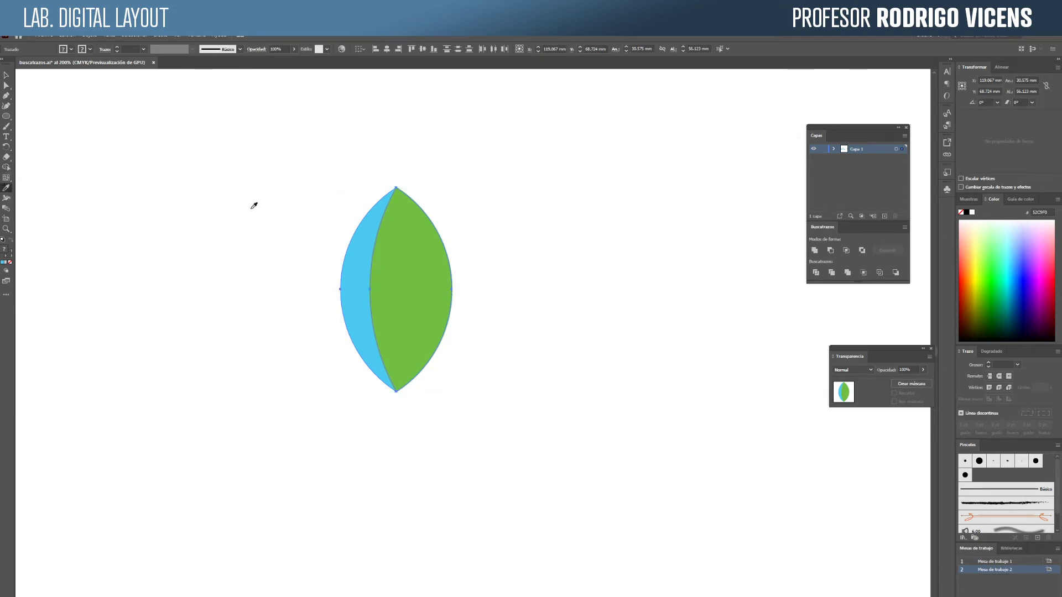
{"action": "left_click", "coordinate": [444, 259]}
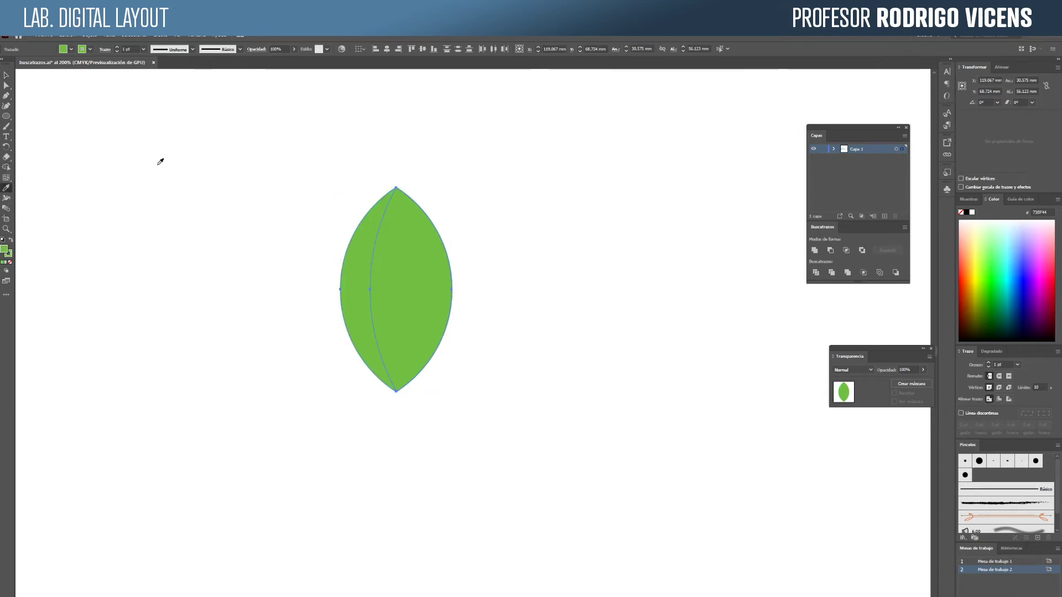
Darken the fill of the leaf's right half by lowering its brightness to about 59% in HSB mode.
{"action": "left_click", "coordinate": [463, 282], "text": "ctrl"}
{"action": "left_click", "coordinate": [434, 274]}
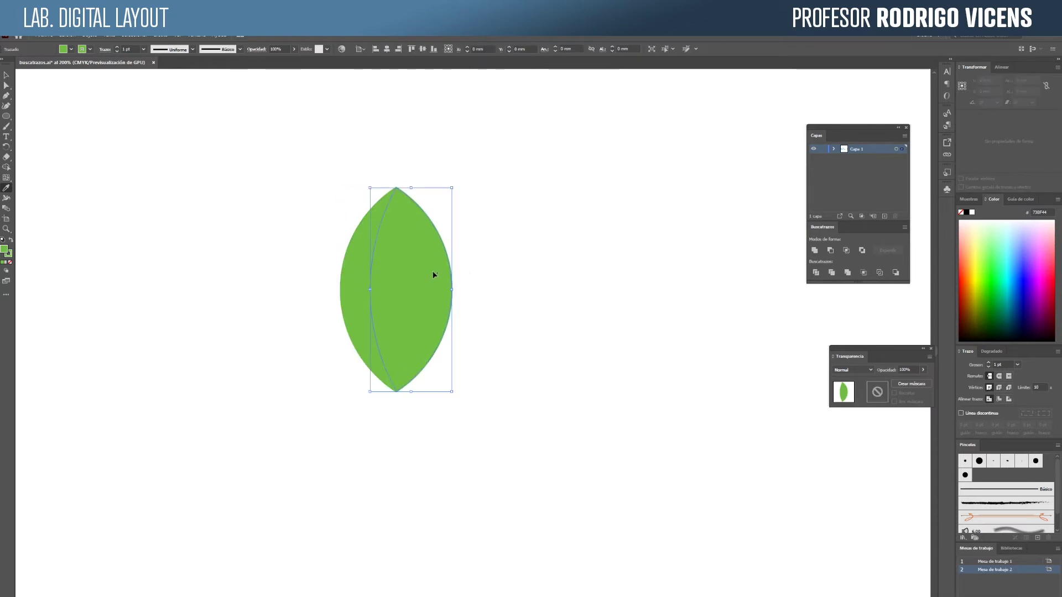
{"action": "left_click", "coordinate": [985, 198]}
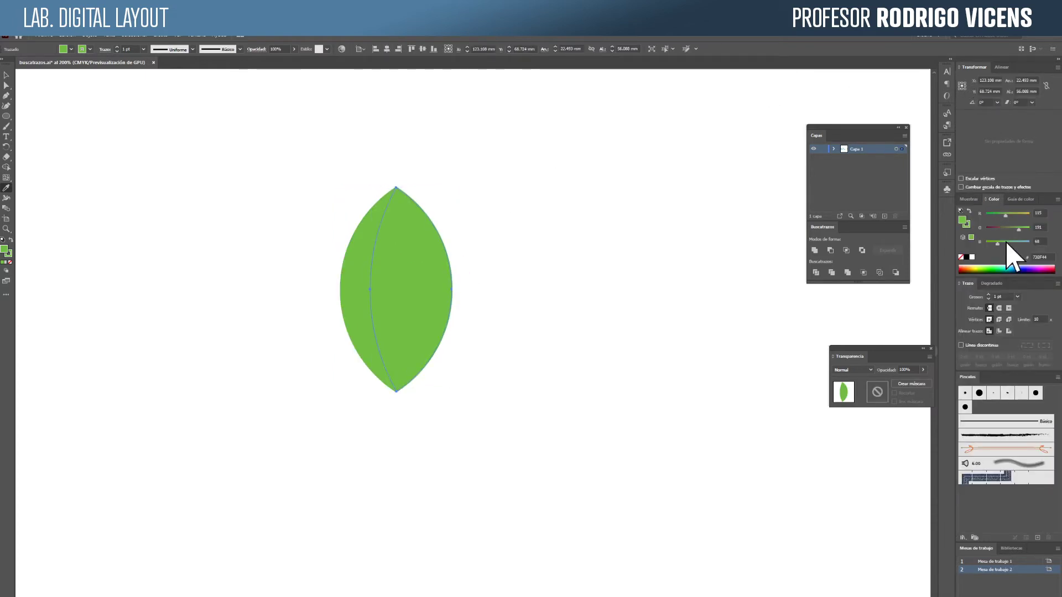
{"action": "left_click", "coordinate": [1056, 199]}
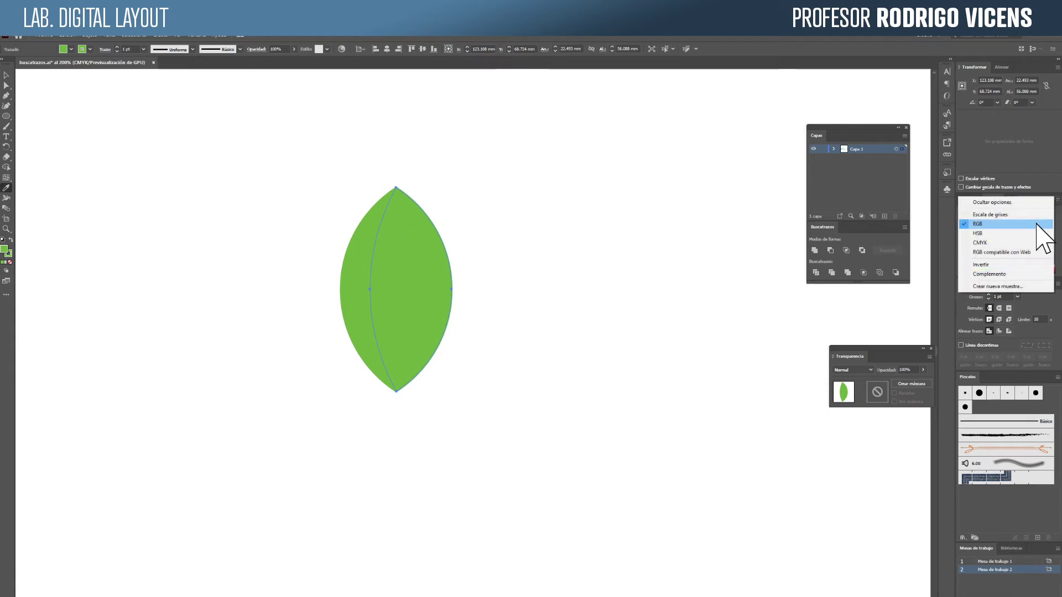
{"action": "left_click", "coordinate": [1036, 233]}
{"action": "left_click_drag", "start_coordinate": [1006, 242], "coordinate": [1011, 243]}
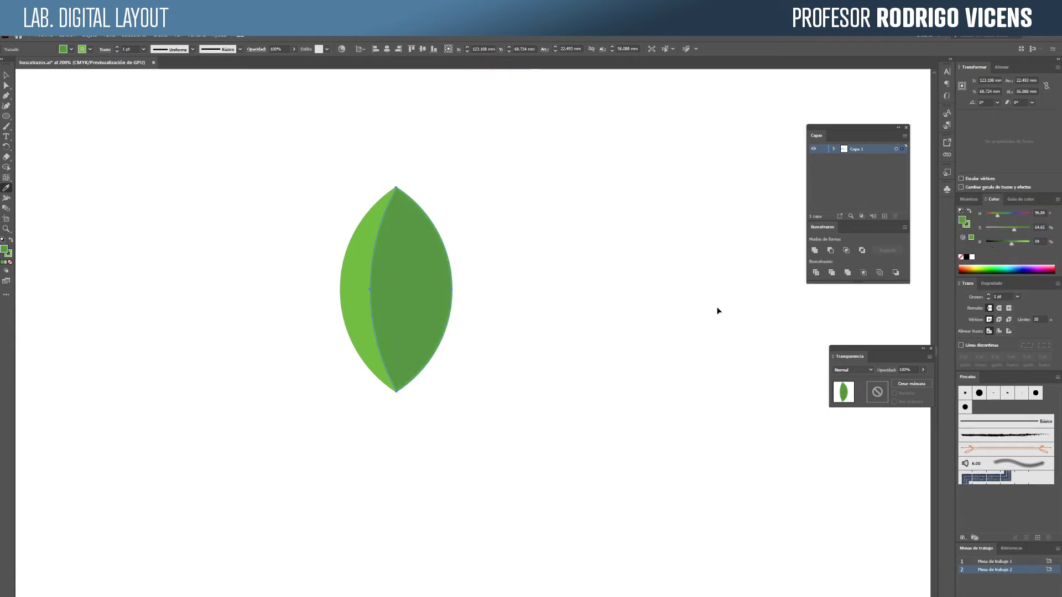
Remove the stroke from the darker right half of the leaf.
{"action": "left_click", "coordinate": [8, 255]}
{"action": "left_click", "coordinate": [10, 262]}
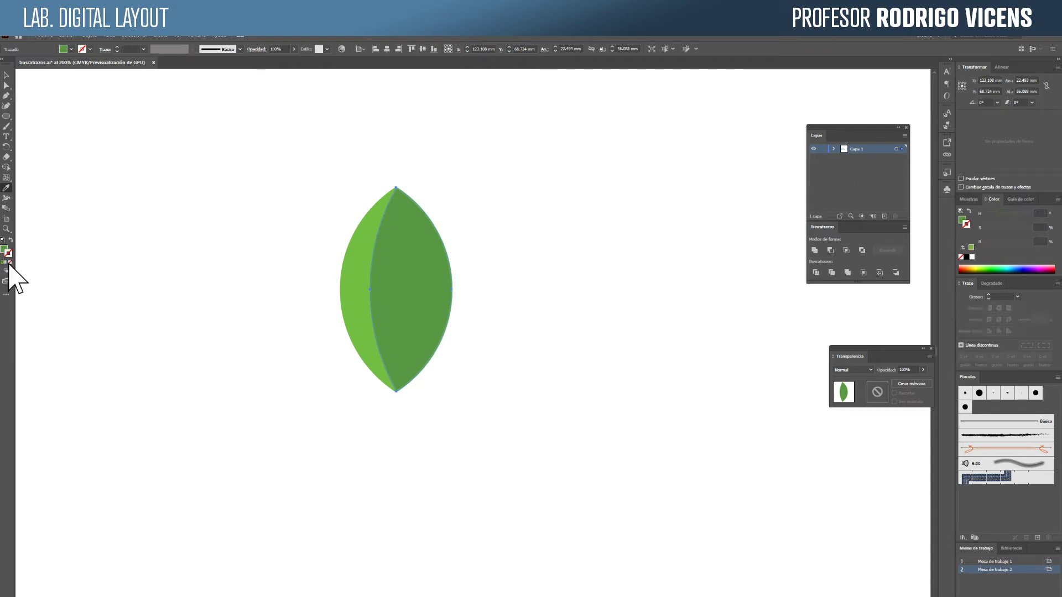
{"action": "left_click", "coordinate": [150, 308]}
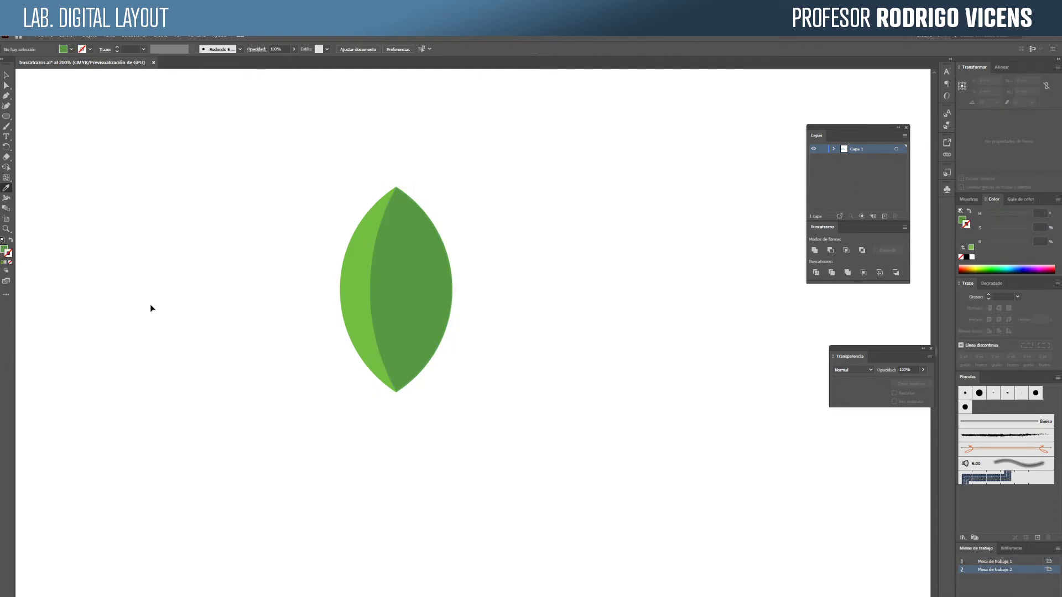
{"action": "left_click", "coordinate": [365, 238], "text": "ctrl"}
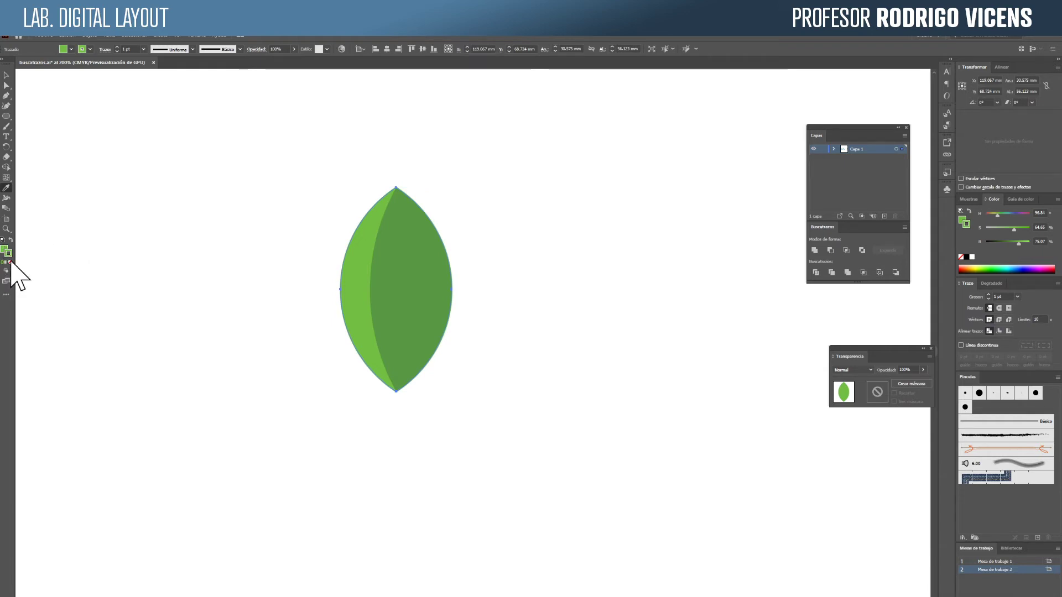
{"action": "left_click", "coordinate": [208, 280], "text": "ctrl"}
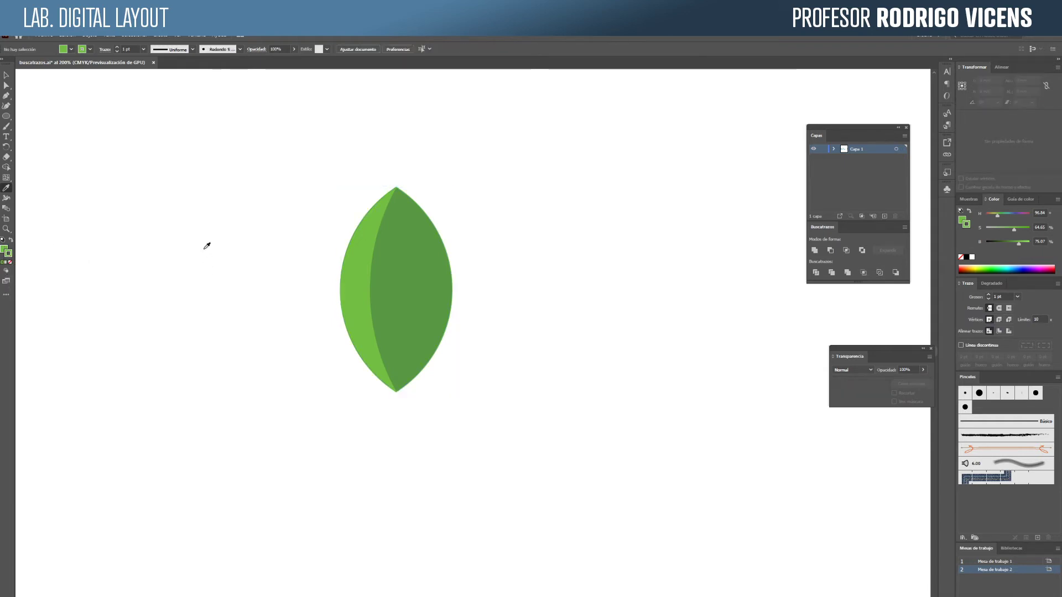
Rotate both leaf halves together 90° clockwise so the leaf lies horizontally with its lighter half on top.
{"action": "key", "text": "v"}
{"action": "left_click_drag", "start_coordinate": [303, 173], "coordinate": [485, 240]}
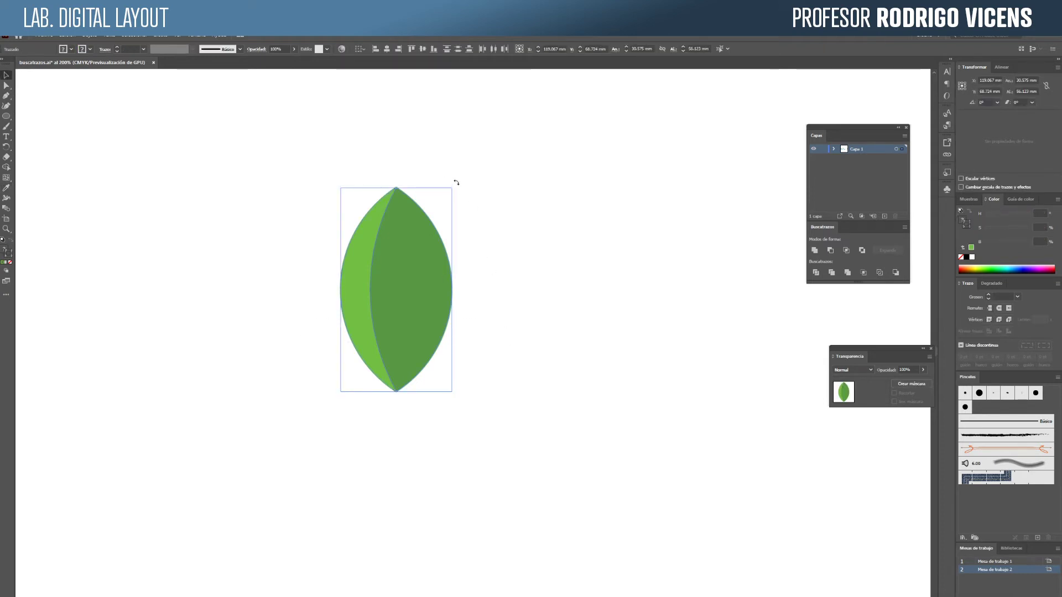
{"action": "left_click_drag", "start_coordinate": [457, 183], "coordinate": [536, 336]}
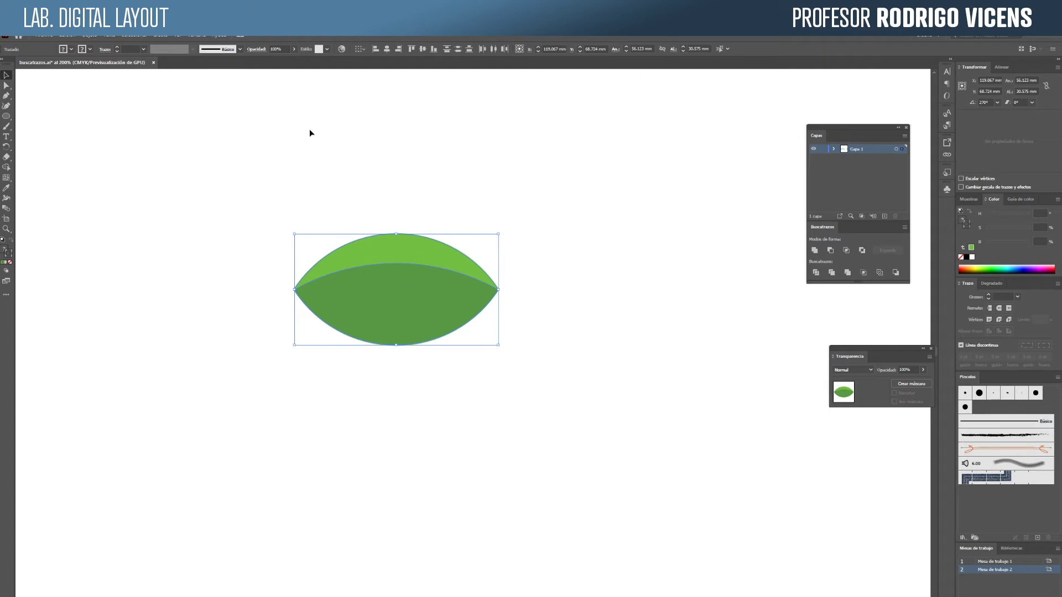
{"action": "left_click", "coordinate": [659, 323]}
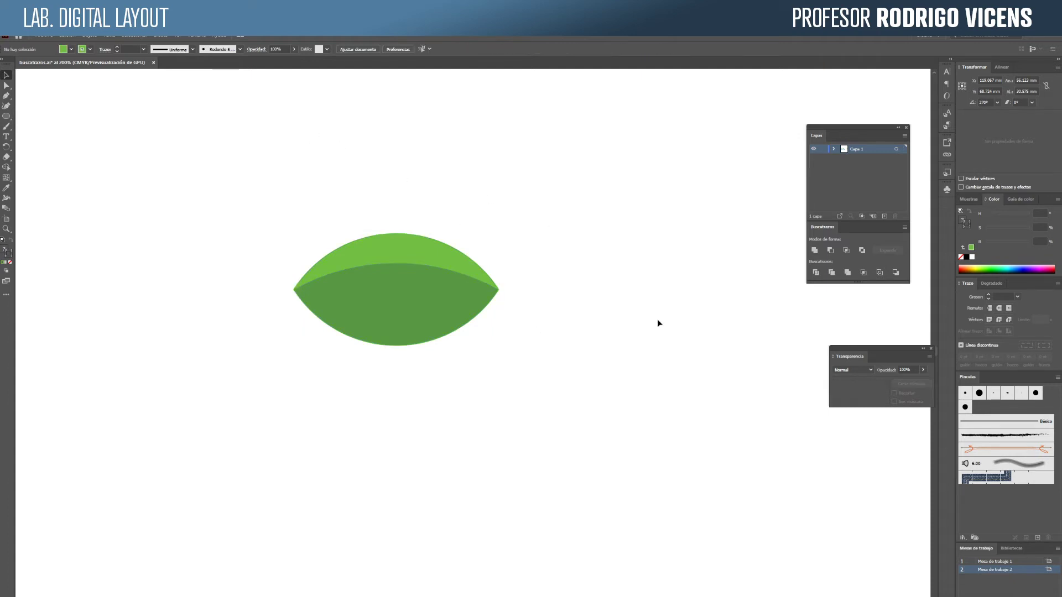
Tilt the leaf counterclockwise to a diagonal, with one tip at the upper right and the other at the lower left.
{"action": "scroll", "coordinate": [498, 249], "scroll_direction": "up", "scroll_amount": 1}
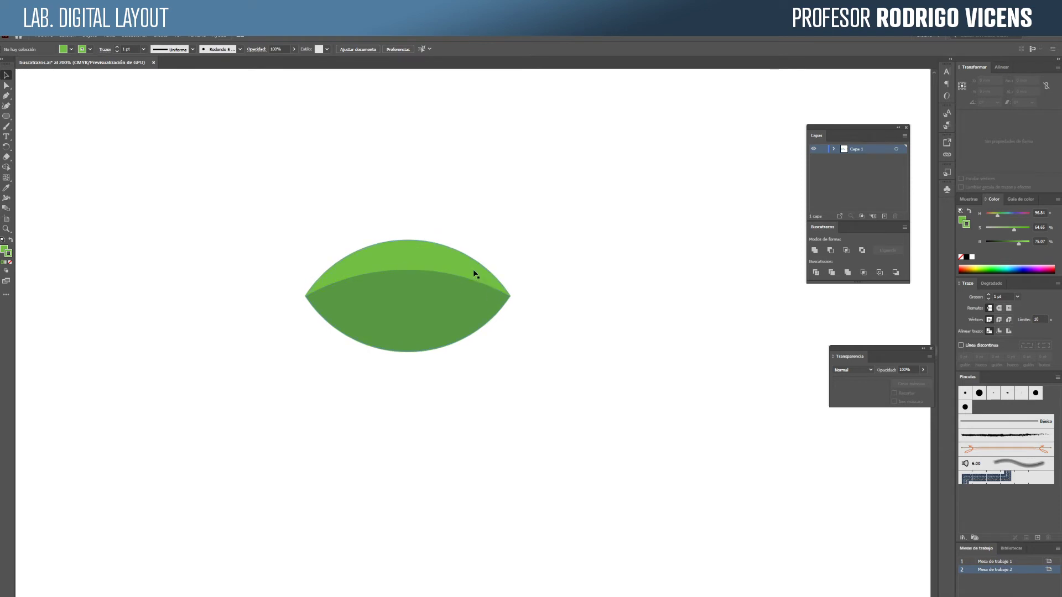
{"action": "scroll", "coordinate": [541, 221], "scroll_direction": "down", "scroll_amount": 2}
{"action": "scroll", "coordinate": [541, 221], "scroll_direction": "right", "scroll_amount": 2}
{"action": "left_click_drag", "start_coordinate": [541, 220], "coordinate": [552, 267]}
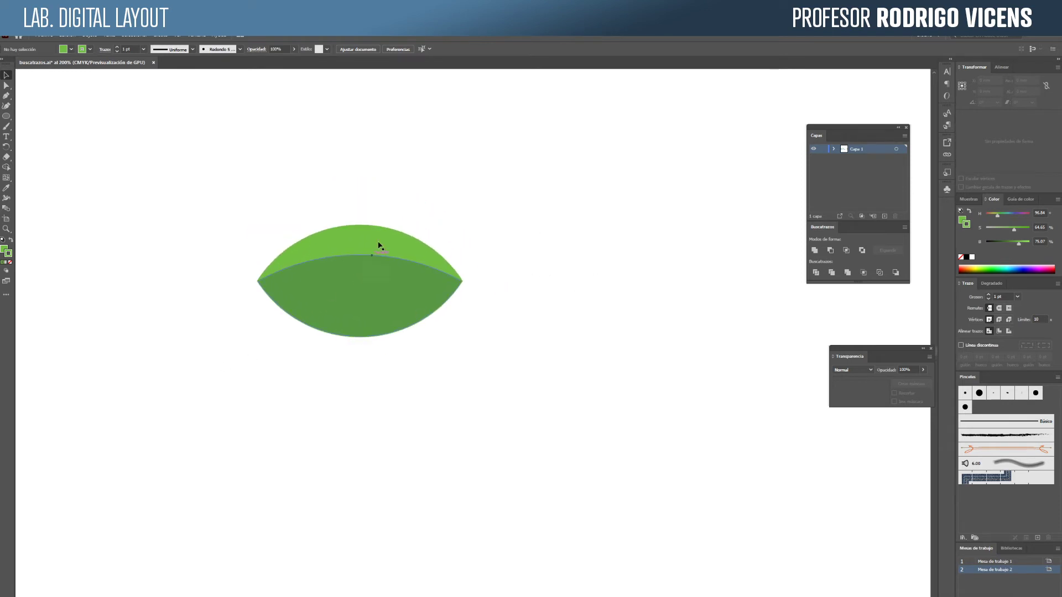
{"action": "scroll", "coordinate": [557, 273], "scroll_direction": "left", "scroll_amount": 2}
{"action": "left_click_drag", "start_coordinate": [635, 244], "coordinate": [588, 280]}
{"action": "left_click", "coordinate": [588, 280]}
Draw a green circle about 75 mm in diameter over the leaf's left part and remove its stroke.
{"action": "left_click", "coordinate": [6, 116]}
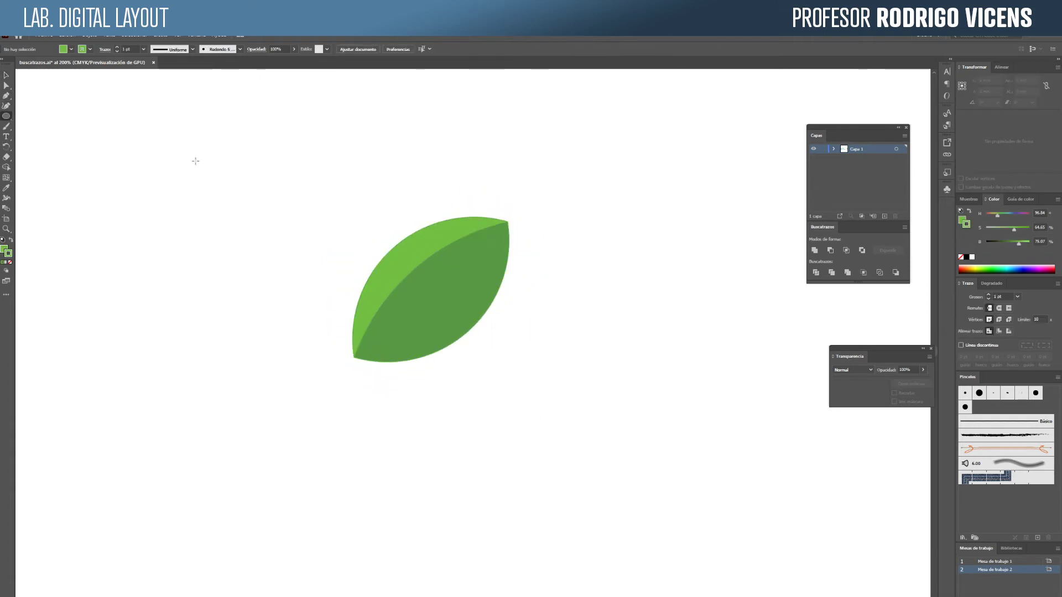
{"action": "left_click_drag", "start_coordinate": [157, 122], "coordinate": [399, 396]}
{"action": "key", "text": "v"}
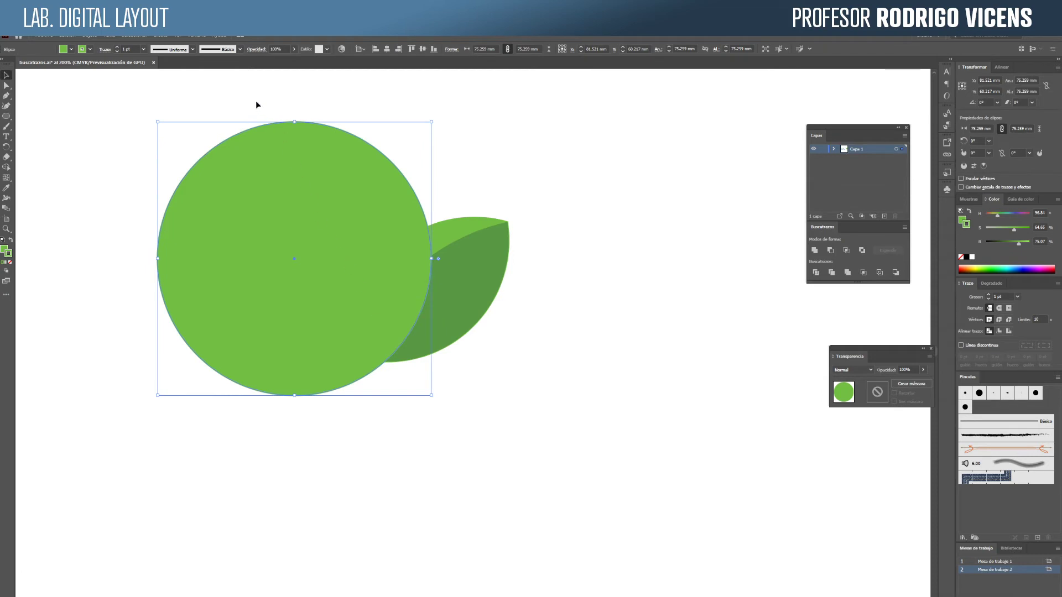
{"action": "left_click", "coordinate": [10, 262]}
{"action": "left_click", "coordinate": [135, 230]}
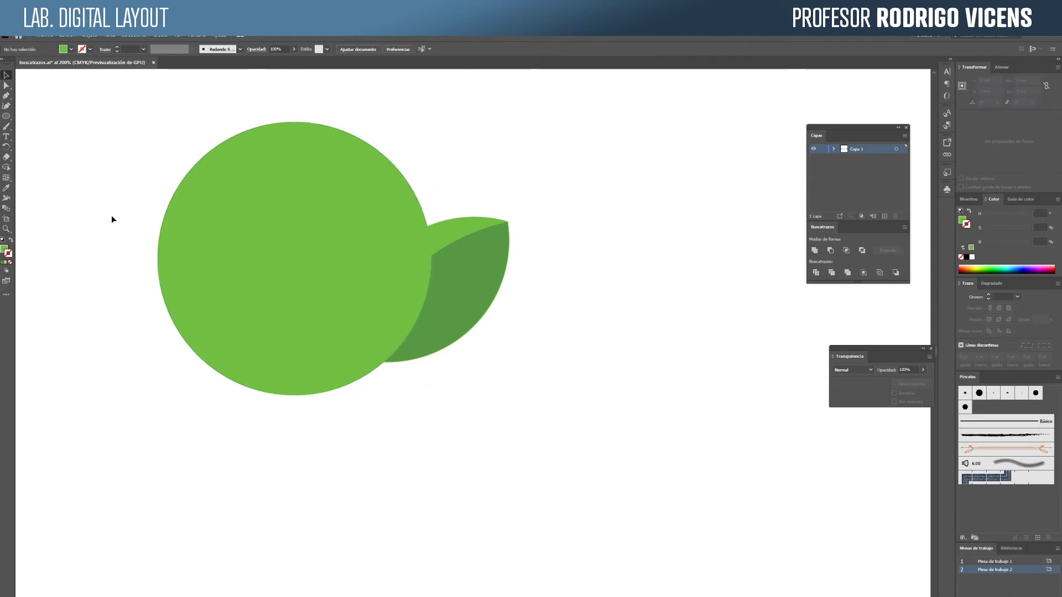
Cut away the part of the circle outside the leaf with the Shape Builder, keeping only the piece overlapping the leaf.
{"action": "left_click_drag", "start_coordinate": [110, 159], "coordinate": [523, 363]}
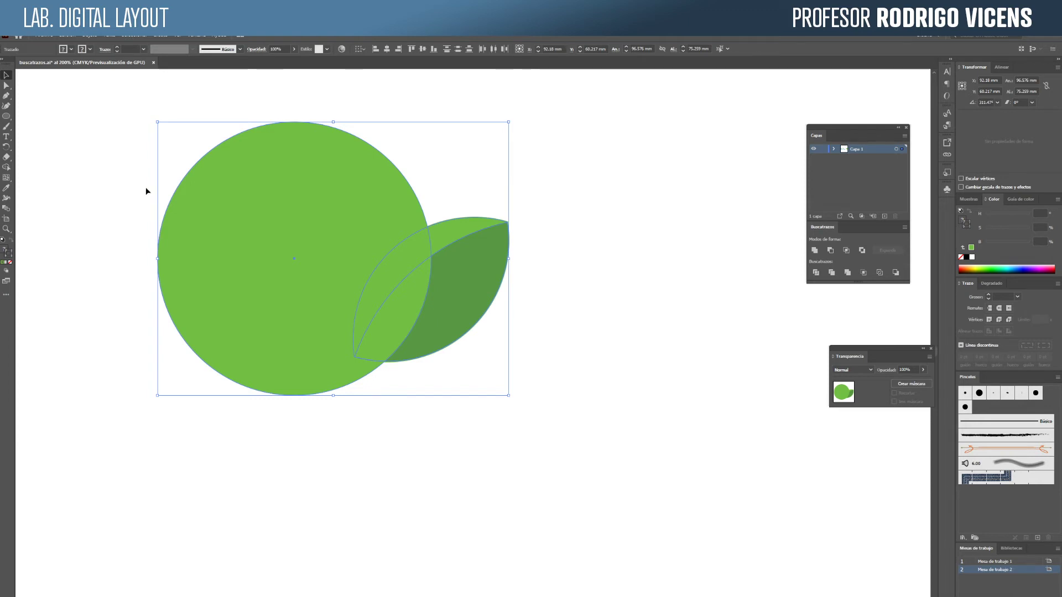
{"action": "key", "text": "shift+m"}
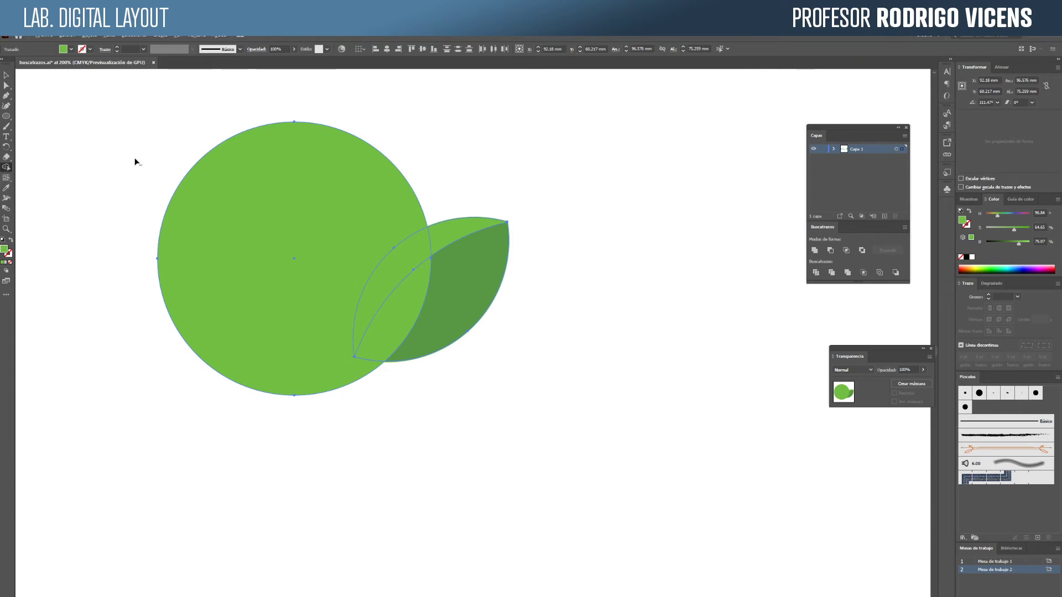
{"action": "left_click_drag", "start_coordinate": [135, 161], "coordinate": [204, 204]}
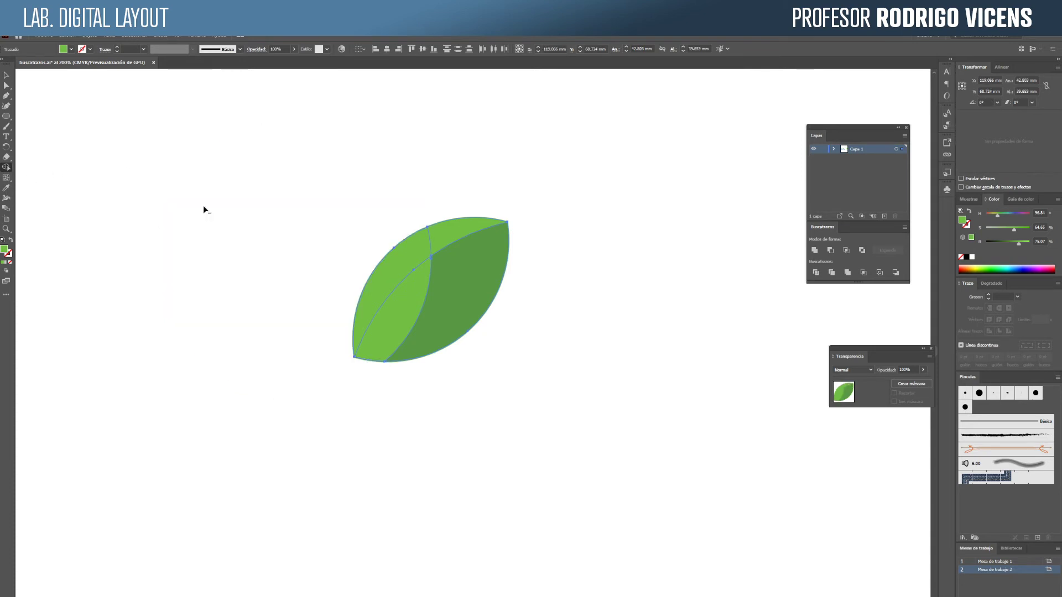
{"action": "left_click", "coordinate": [7, 75]}
{"action": "left_click", "coordinate": [126, 132]}
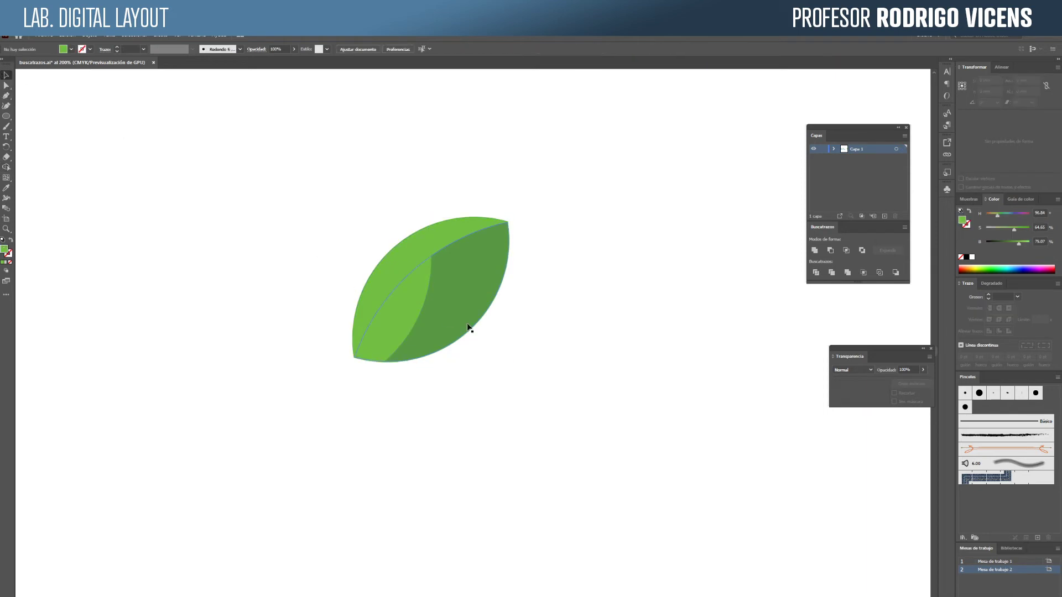
{"action": "left_click", "coordinate": [389, 301]}
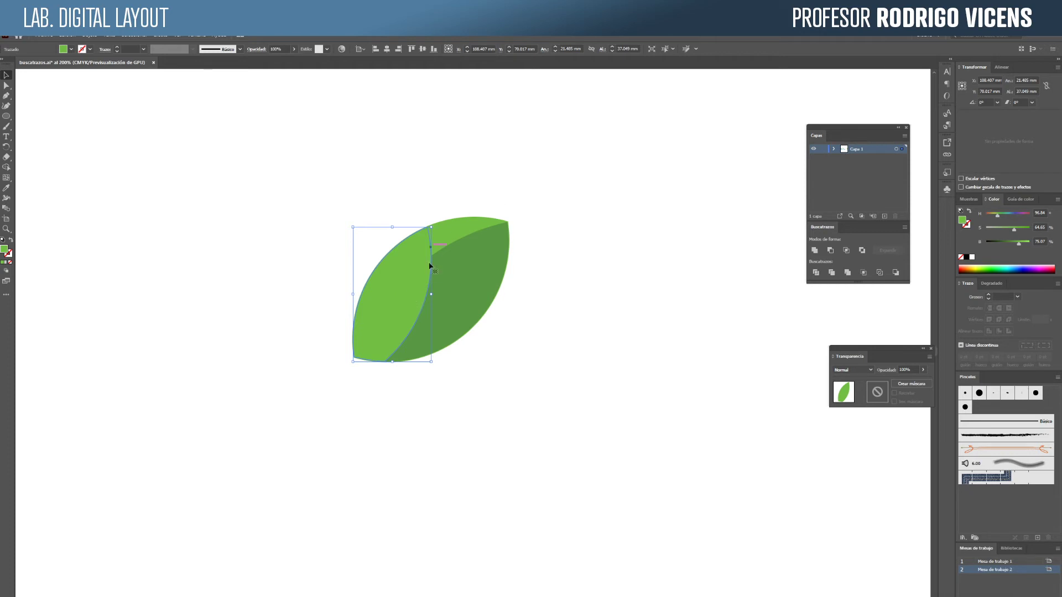
{"action": "left_click_drag", "start_coordinate": [415, 300], "coordinate": [258, 299]}
{"action": "key", "text": "ctrl+z"}
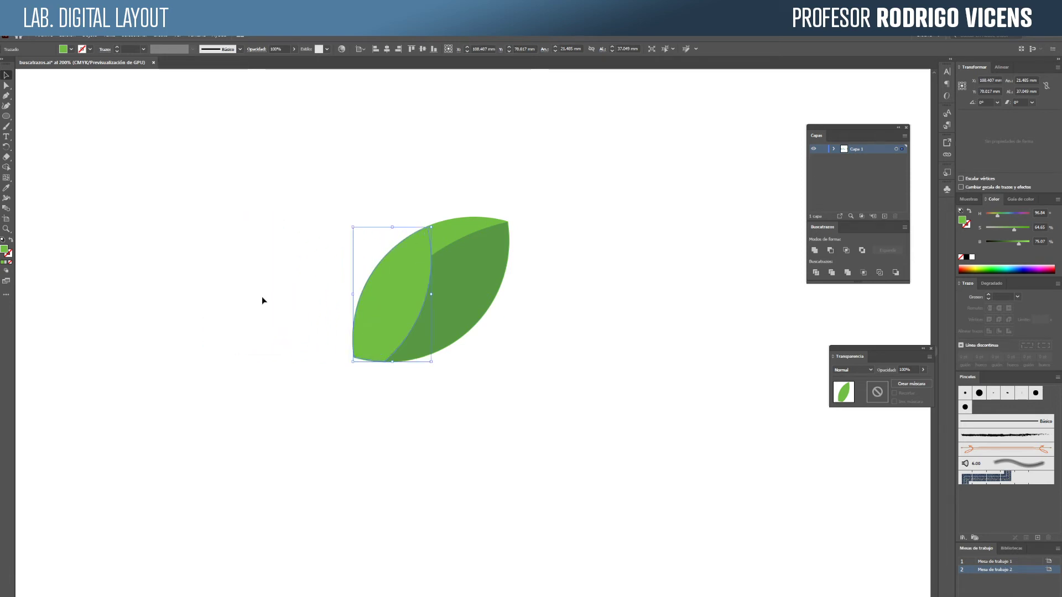
Set the blending mode of the overlap piece on the leaf's left side to Multiply (Multiplicar).
{"action": "left_click", "coordinate": [355, 389]}
{"action": "left_click", "coordinate": [411, 302]}
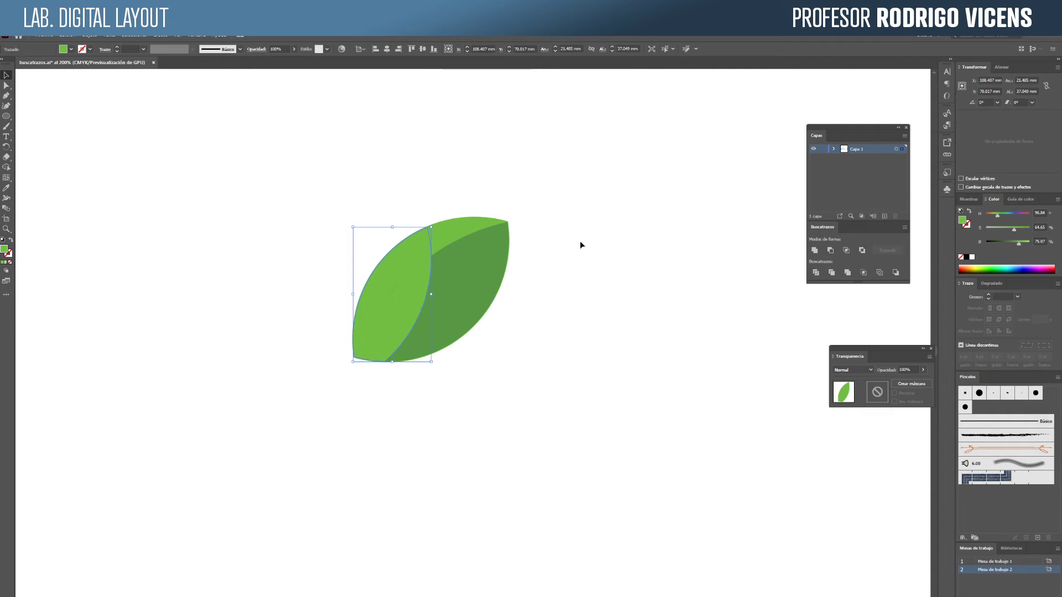
{"action": "left_click_drag", "start_coordinate": [882, 355], "coordinate": [648, 209]}
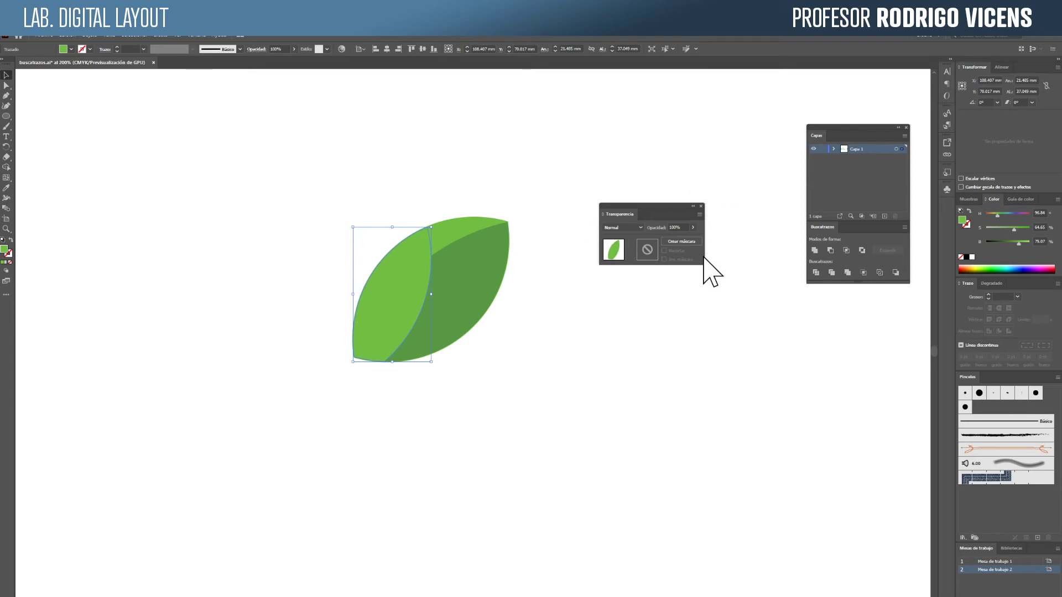
{"action": "left_click", "coordinate": [196, 35]}
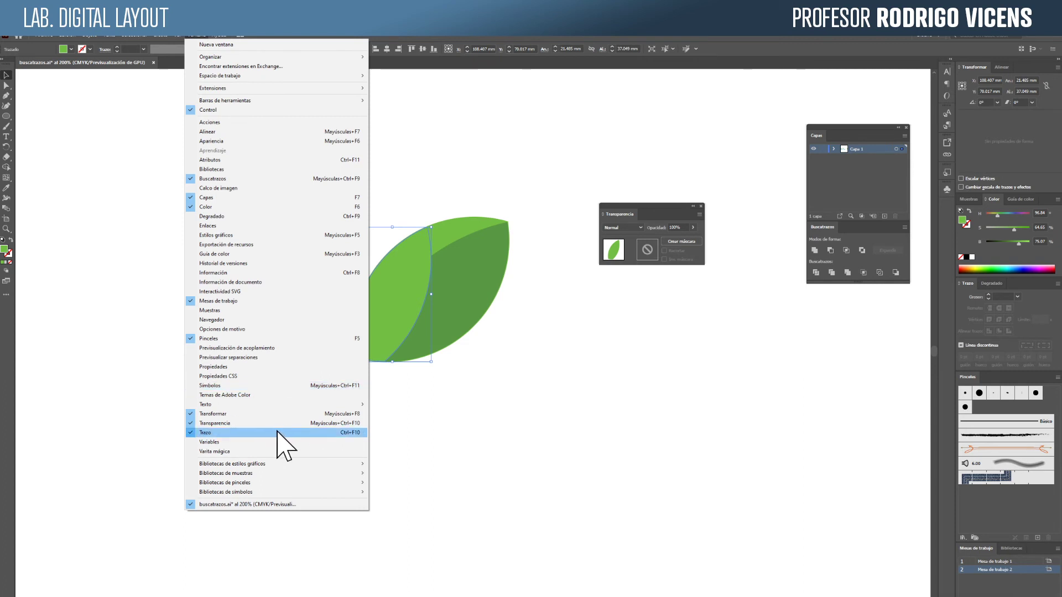
{"action": "left_click", "coordinate": [594, 374]}
{"action": "left_click", "coordinate": [403, 266]}
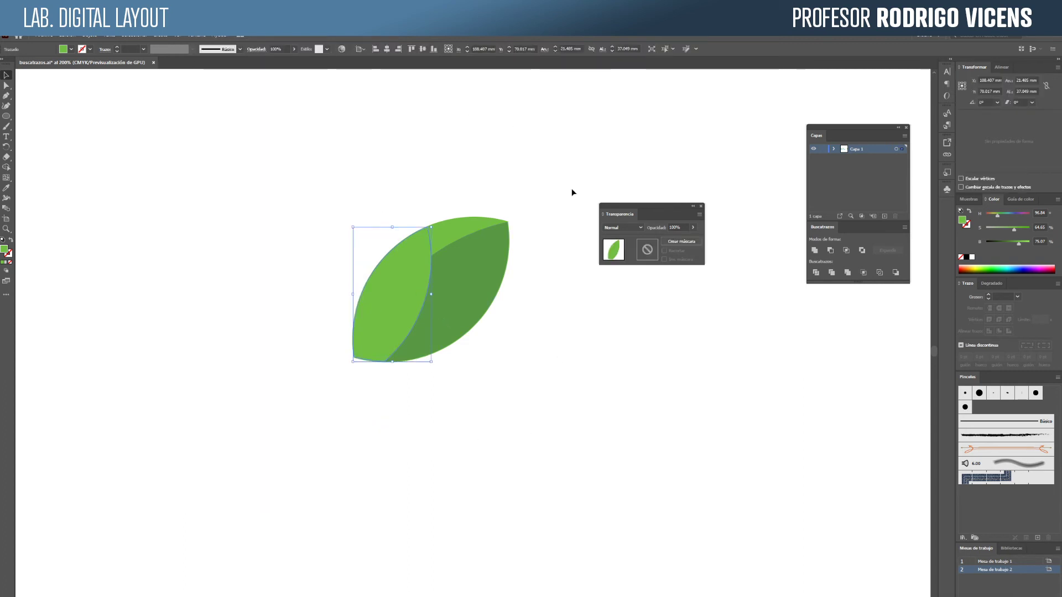
{"action": "left_click", "coordinate": [622, 228]}
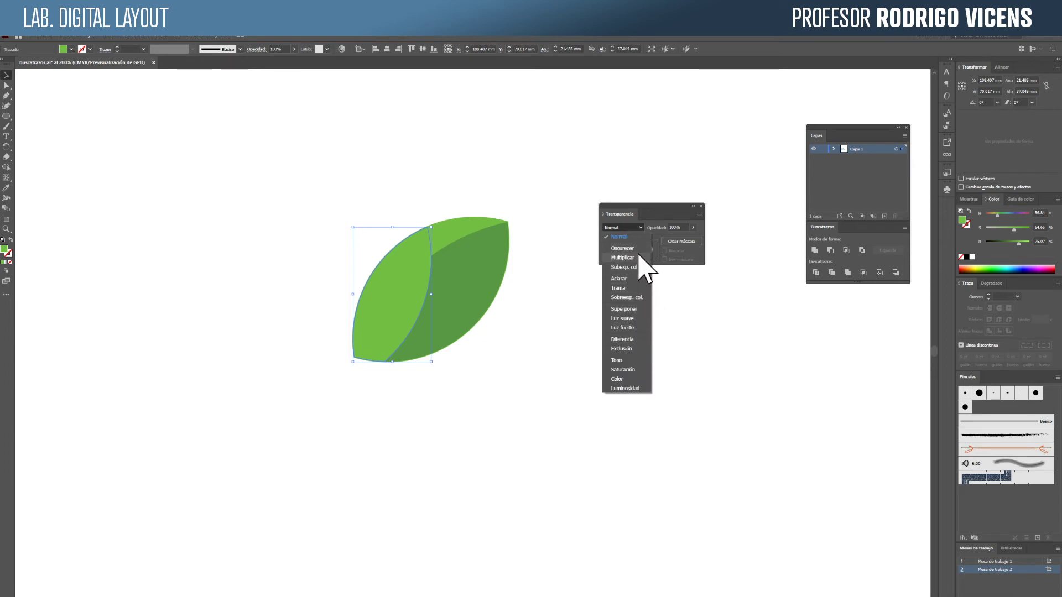
{"action": "left_click", "coordinate": [639, 256]}
{"action": "left_click", "coordinate": [619, 319]}
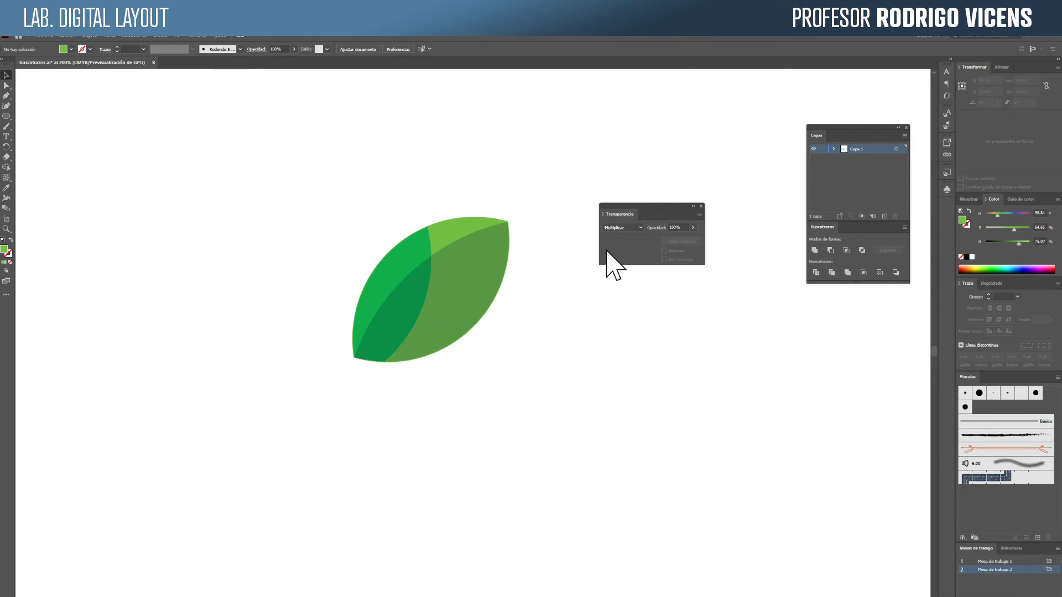
Turn the multiplied overlap piece into a neutral grey shadow by lowering its fill saturation to 0.
{"action": "left_click", "coordinate": [422, 294]}
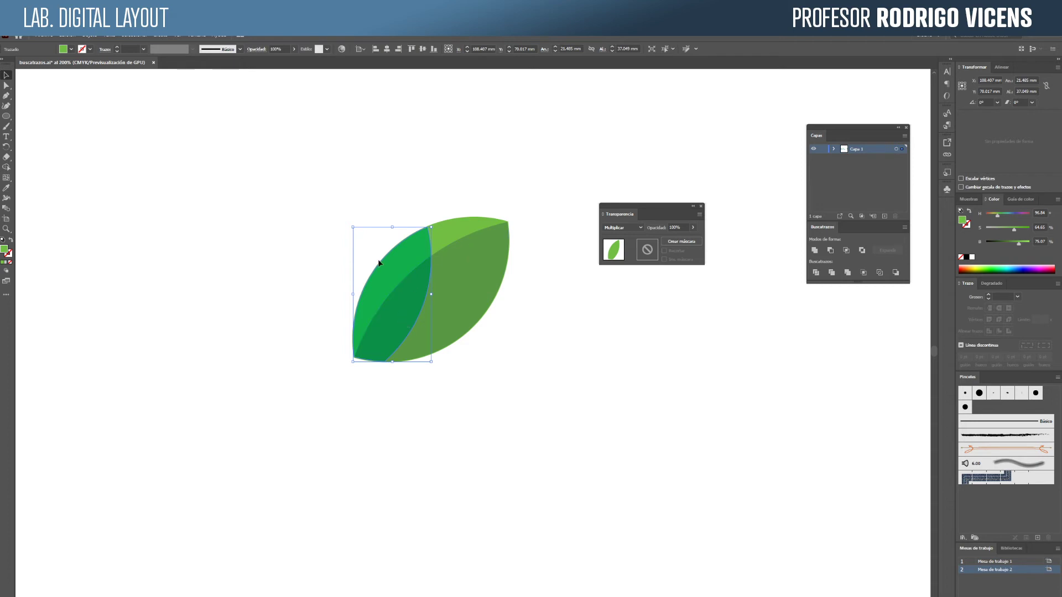
{"action": "left_click_drag", "start_coordinate": [1014, 228], "coordinate": [961, 227]}
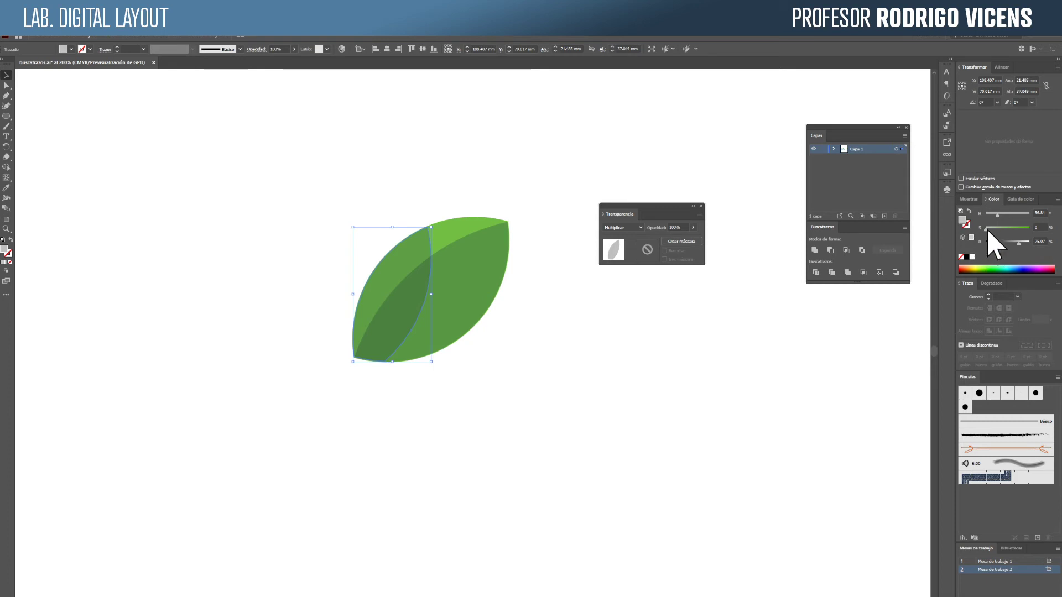
{"action": "left_click_drag", "start_coordinate": [403, 281], "coordinate": [240, 232]}
{"action": "key", "text": "ctrl+z"}
{"action": "left_click", "coordinate": [346, 428]}
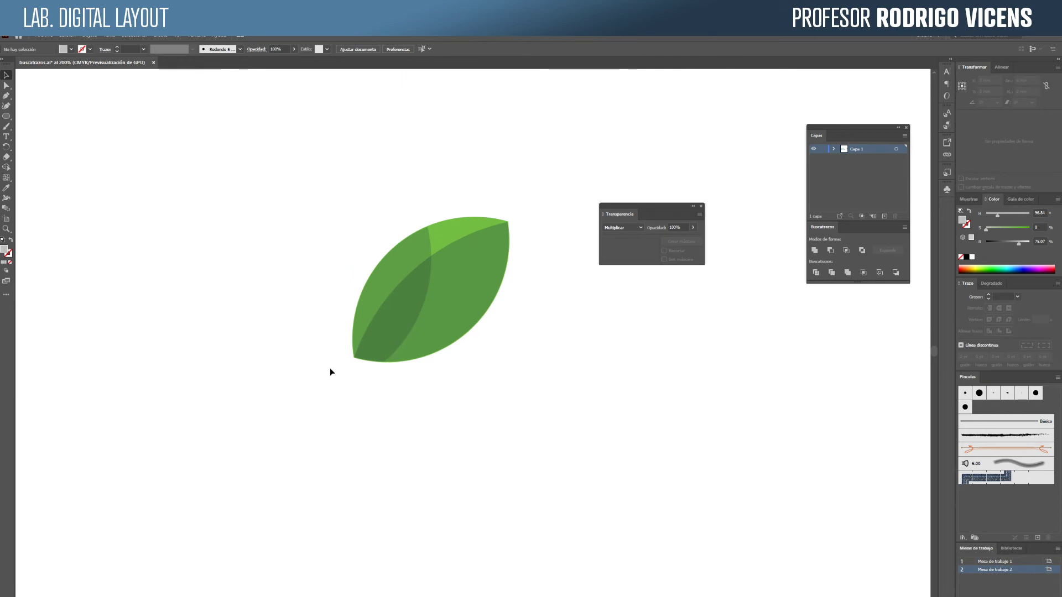
Move the entire leaf, including its shadow piece, to the upper left area of the second artboard.
{"action": "left_click_drag", "start_coordinate": [319, 146], "coordinate": [616, 402]}
{"action": "left_click_drag", "start_coordinate": [451, 319], "coordinate": [185, 226]}
{"action": "left_click", "coordinate": [332, 288]}
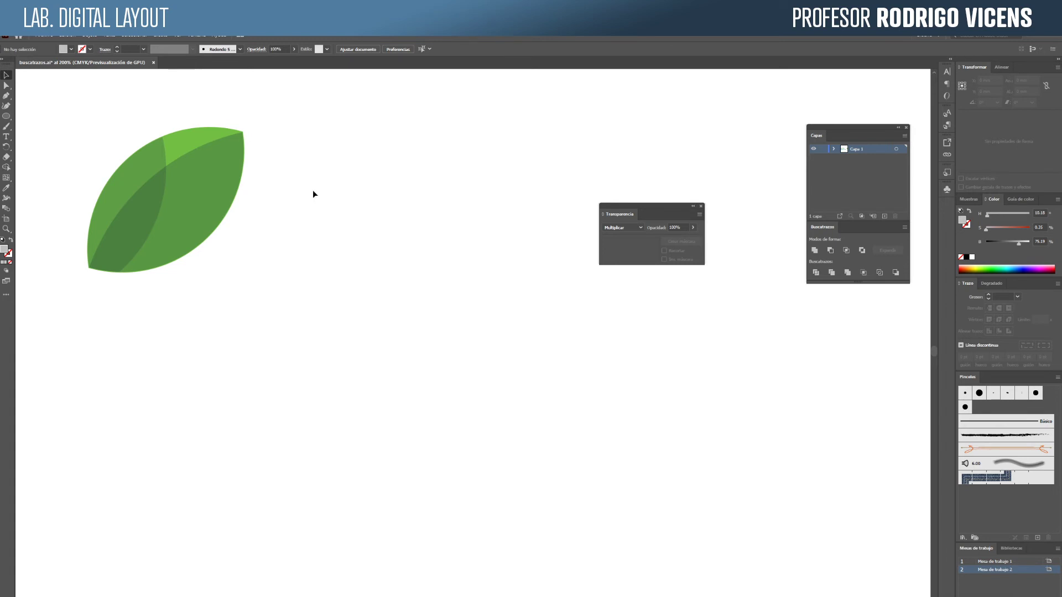
Remove the grey shadow piece from the leaf, leaving only its light and dark green halves.
{"action": "mouse_move", "coordinate": [354, 256]}
{"action": "left_mouse_down"}
{"action": "mouse_move", "coordinate": [764, 393]}
{"action": "mouse_move", "coordinate": [422, 383]}
{"action": "left_mouse_up"}
{"action": "left_click", "coordinate": [604, 351]}
{"action": "key", "text": "ctrl+z"}
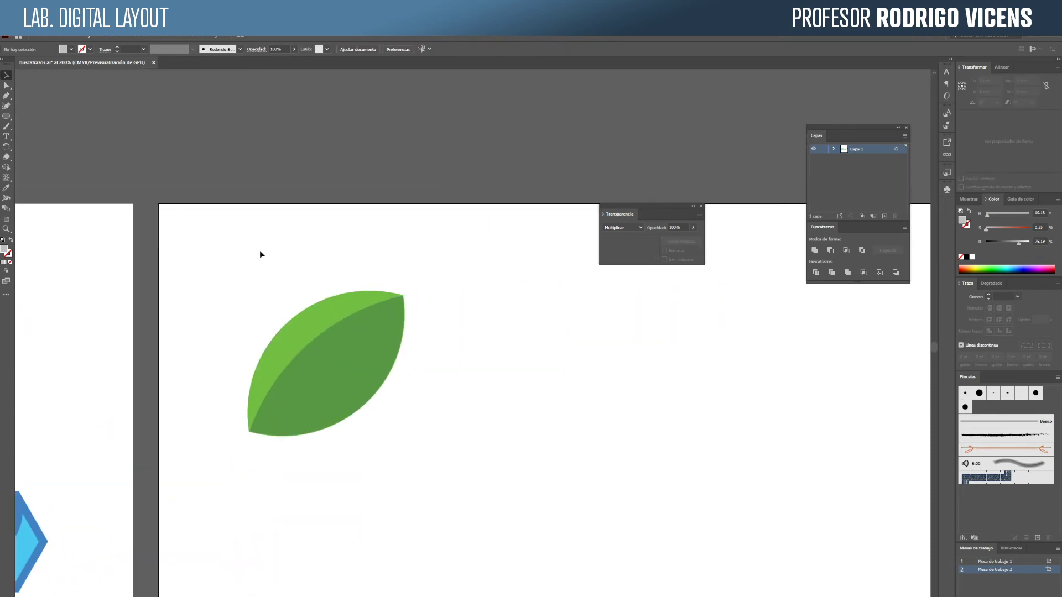
Move the leaf to about X 134 mm, Y 68.5 mm and paste a copy of it on the artboard.
{"action": "left_click_drag", "start_coordinate": [332, 393], "coordinate": [642, 442]}
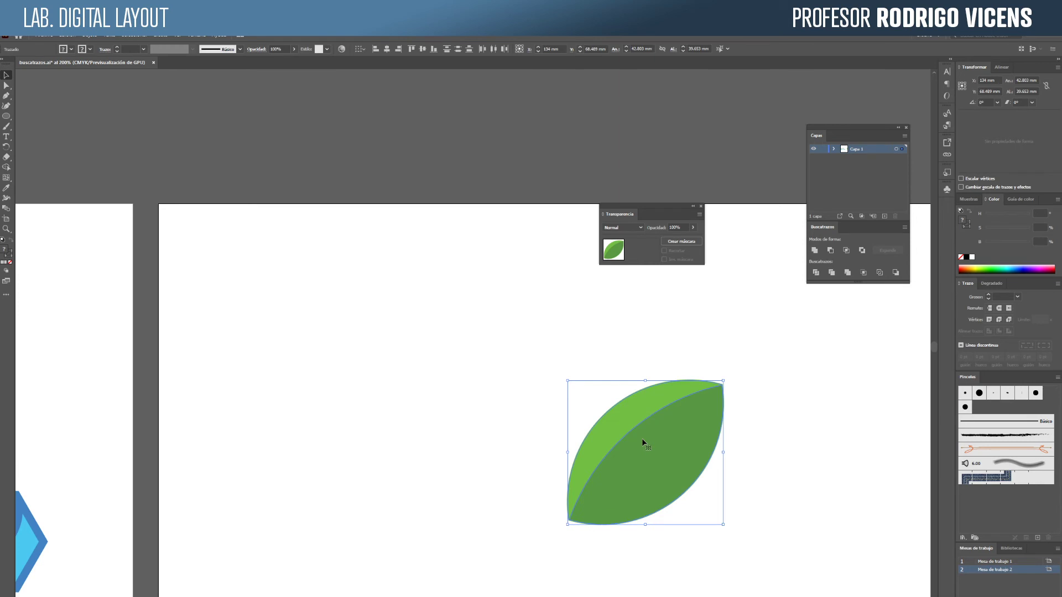
{"action": "key", "text": "a"}
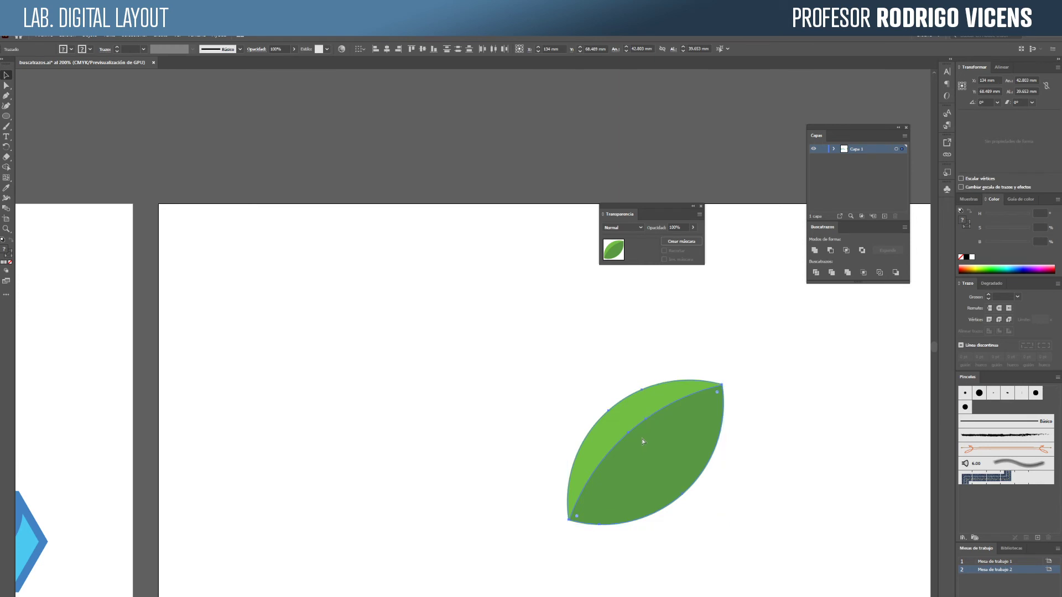
{"action": "key", "text": "ctrl+c"}
{"action": "key", "text": "ctrl+v"}
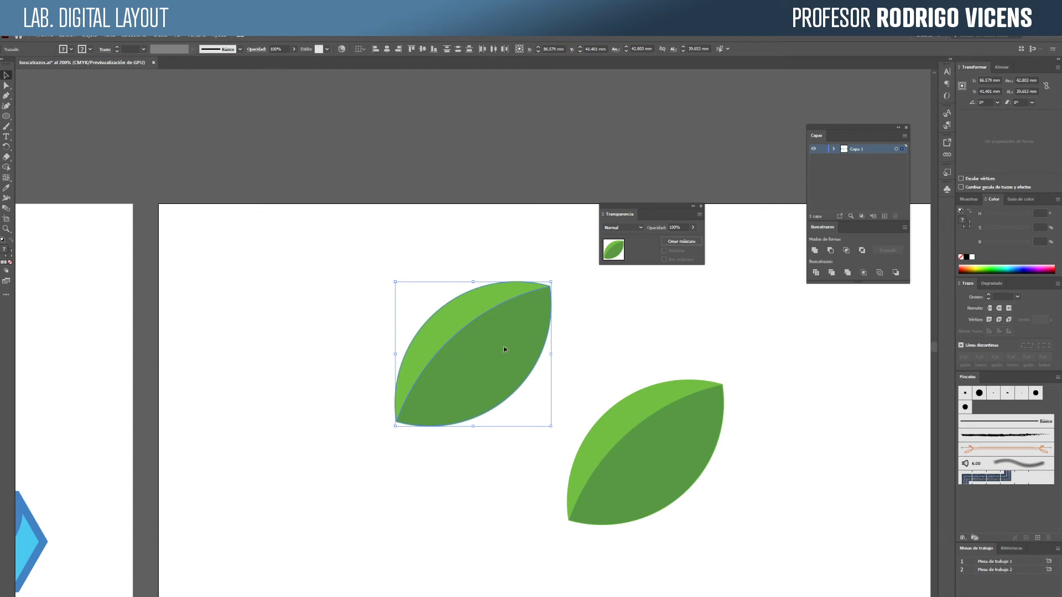
{"action": "left_click_drag", "start_coordinate": [504, 349], "coordinate": [302, 349]}
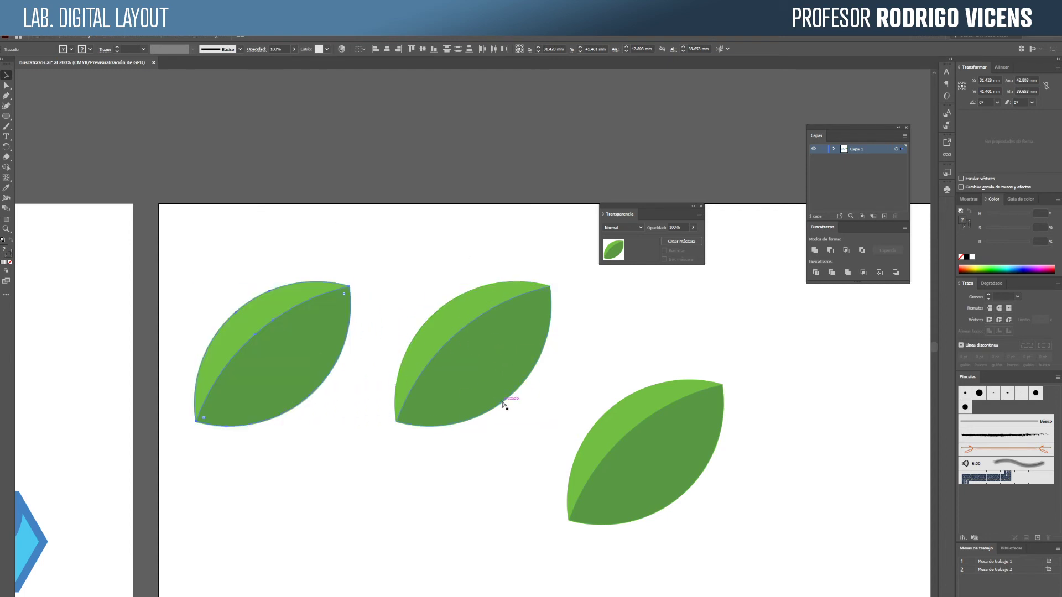
{"action": "key", "text": "ctrl+z"}
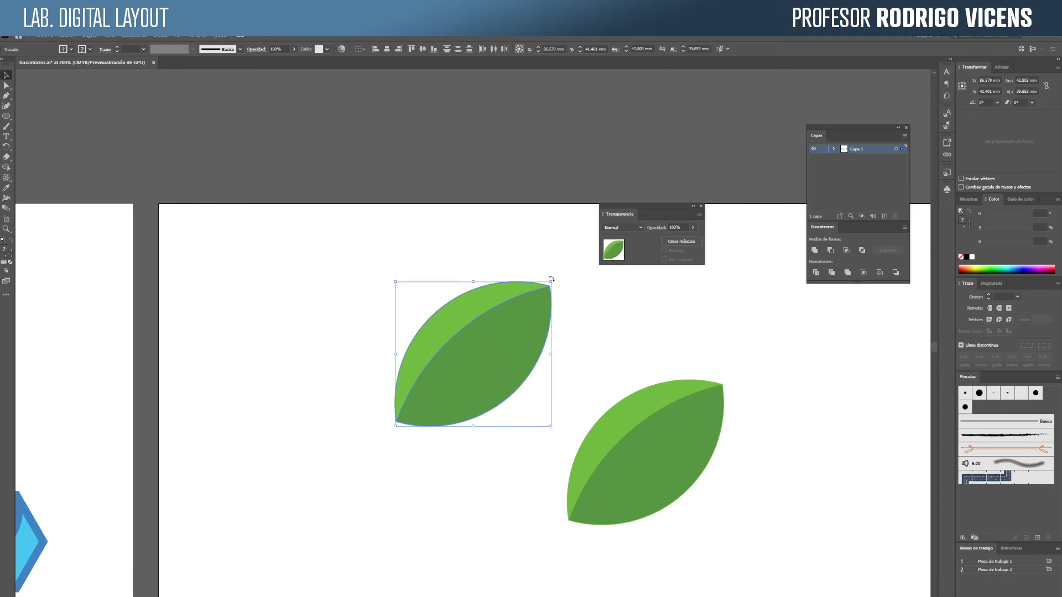
{"action": "left_click_drag", "start_coordinate": [553, 278], "coordinate": [454, 226]}
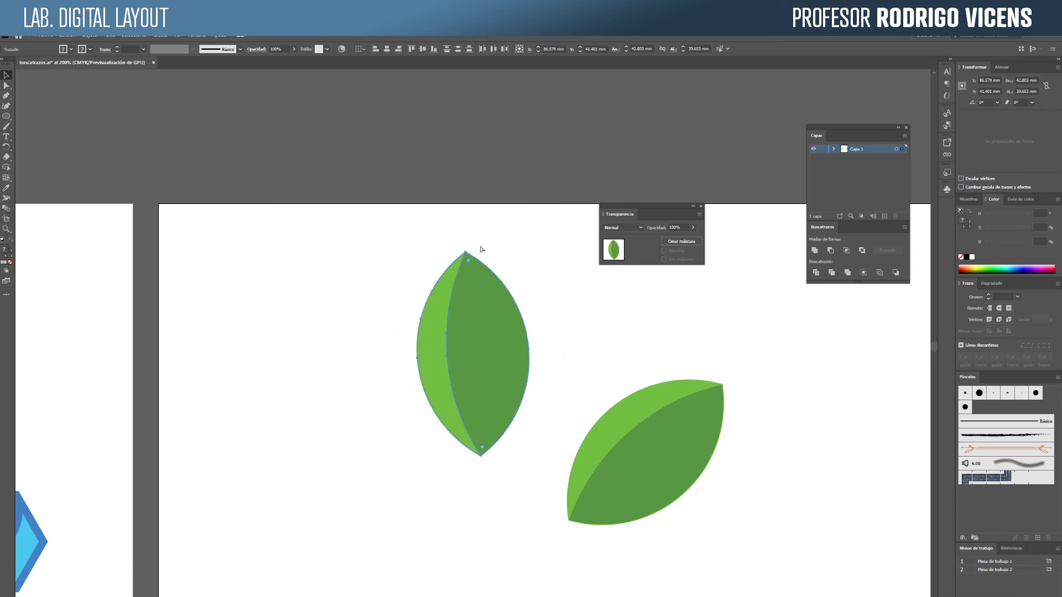
{"action": "key", "text": "ctrl+z"}
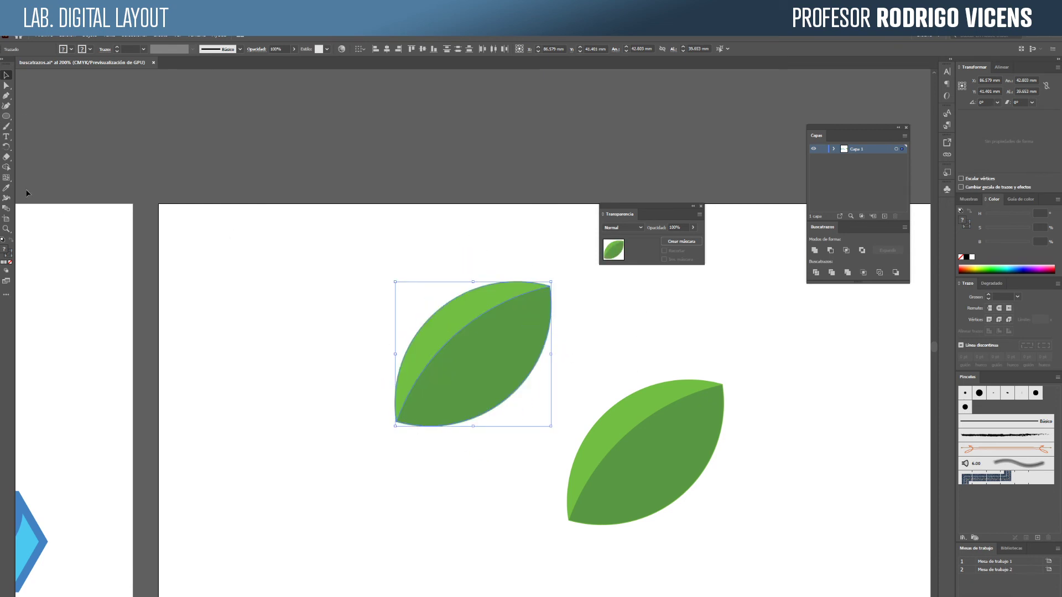
Mirror the pasted leaf horizontally about its centre with the Reflect tool so it leans to the left.
{"action": "left_click", "coordinate": [10, 146]}
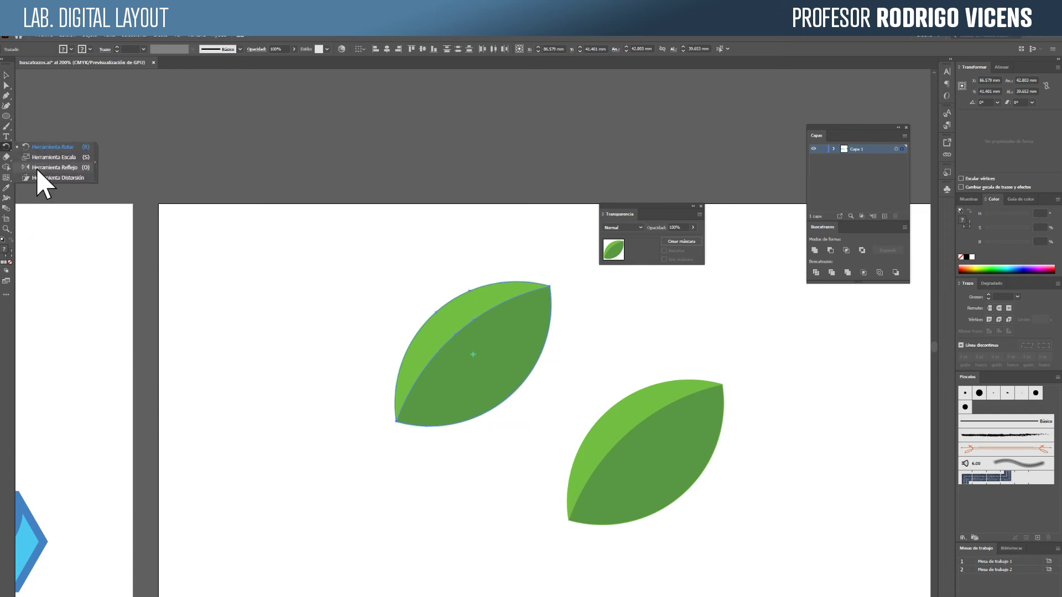
{"action": "left_click", "coordinate": [37, 168]}
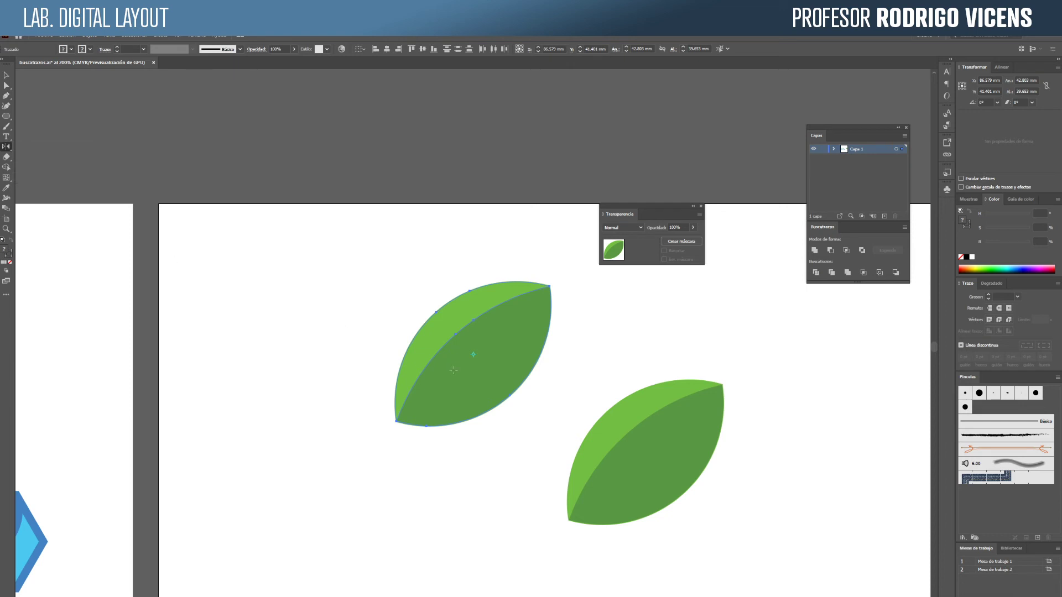
{"action": "left_click_drag", "start_coordinate": [522, 326], "coordinate": [388, 326]}
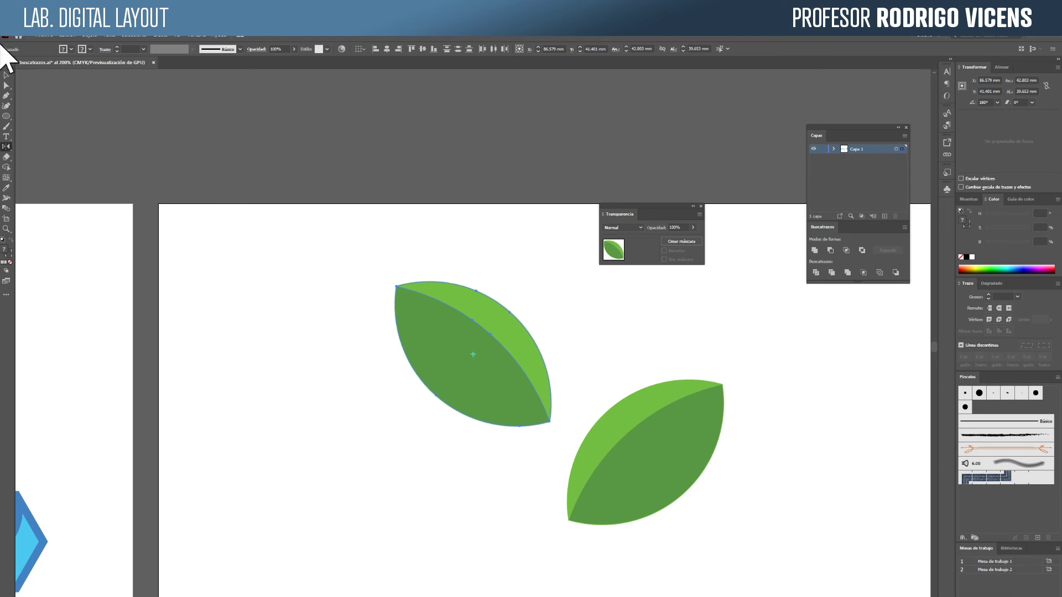
Position the mirrored leaf beside the original so that the two leaves meet at their lower tips.
{"action": "left_click", "coordinate": [7, 75]}
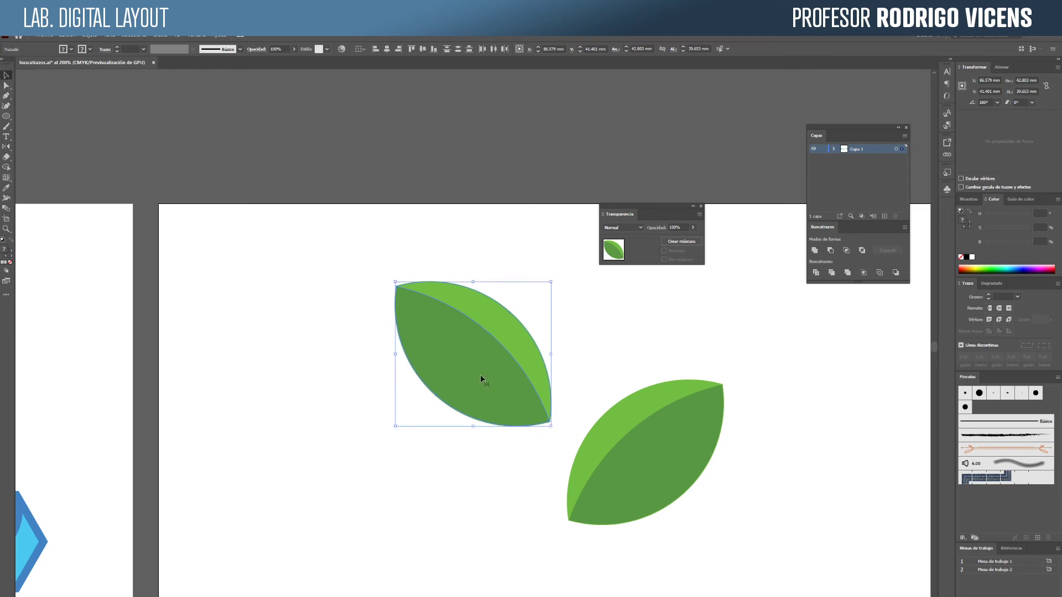
{"action": "left_click_drag", "start_coordinate": [482, 372], "coordinate": [498, 478]}
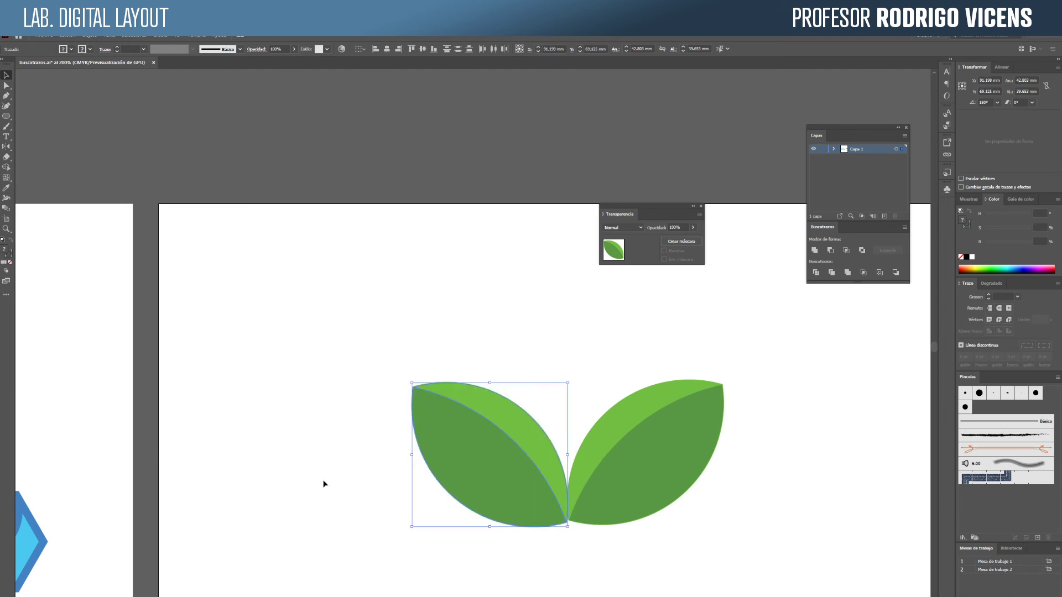
{"action": "left_click", "coordinate": [323, 484]}
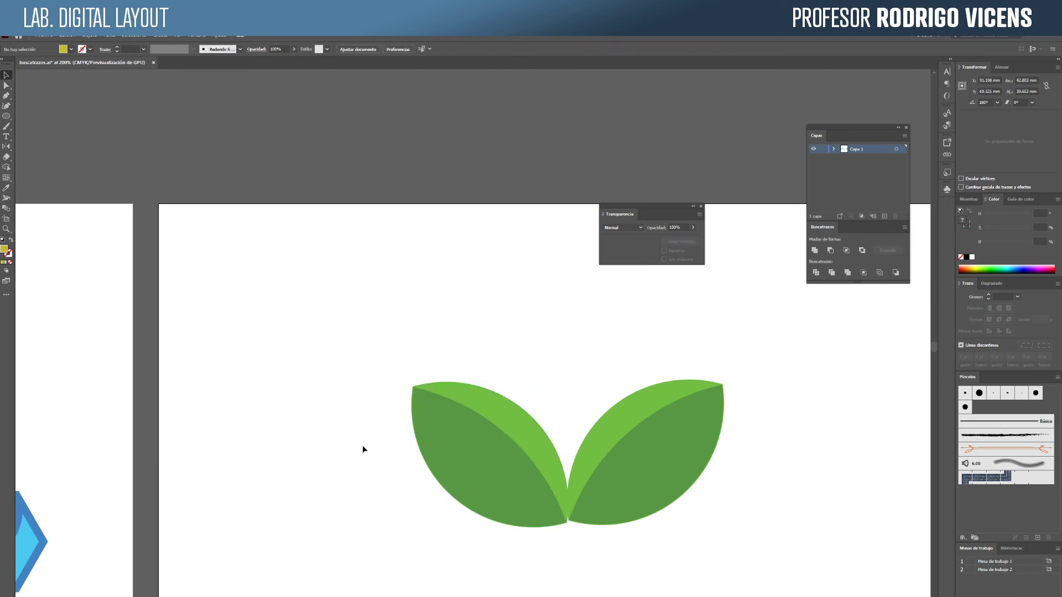
Recolour the mirrored leaf's light green half with the dark green sampled from the original leaf using the Eyedropper.
{"action": "left_click", "coordinate": [522, 428]}
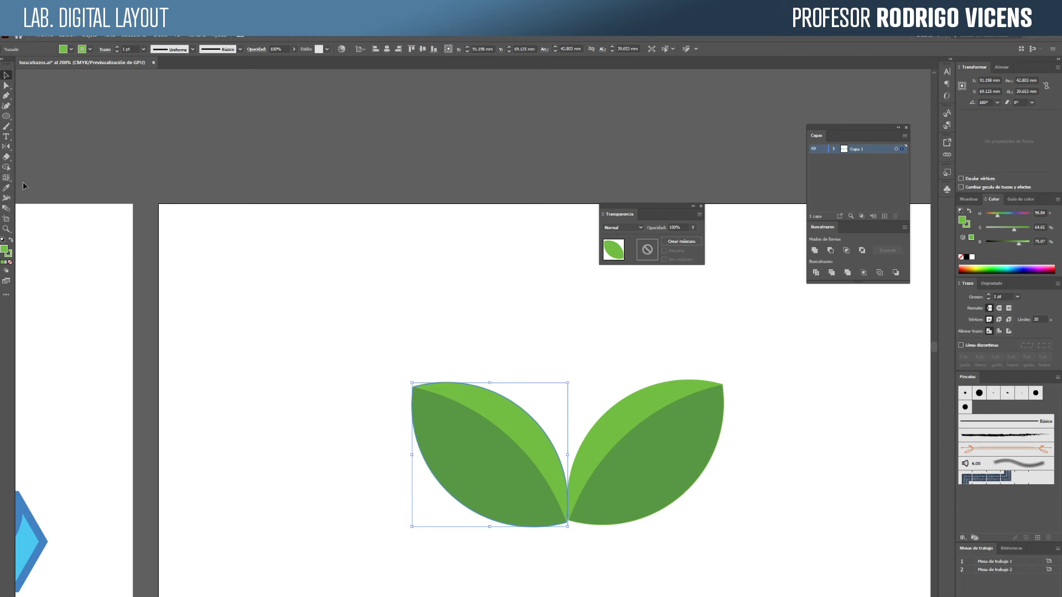
{"action": "key", "text": "i"}
{"action": "left_click", "coordinate": [671, 433]}
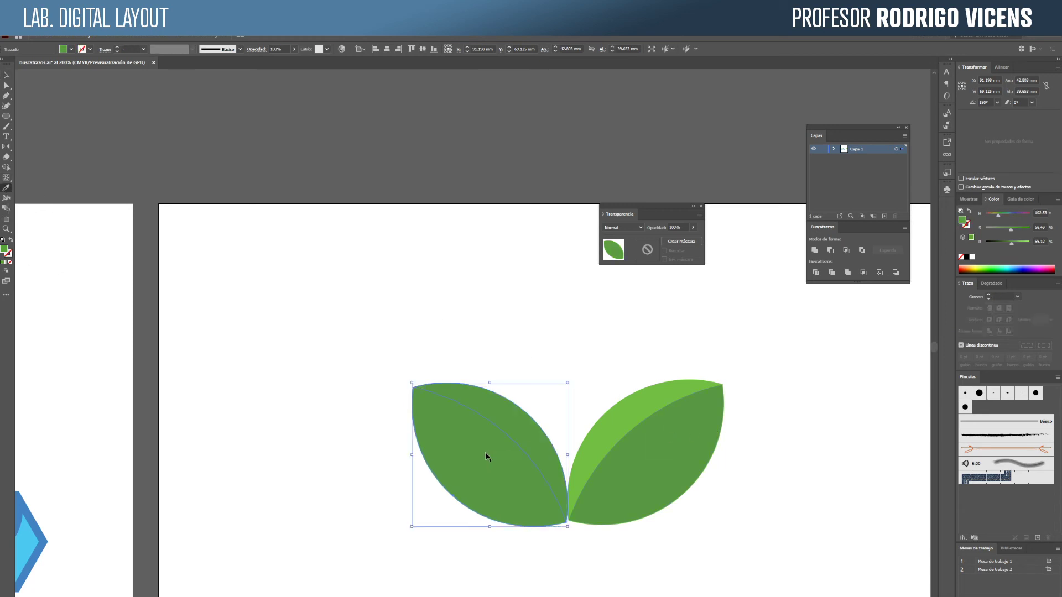
Recolour the mirrored leaf's lower half with the light green sampled from the original leaf using the Eyedropper.
{"action": "key", "text": "a"}
{"action": "left_click", "coordinate": [510, 438]}
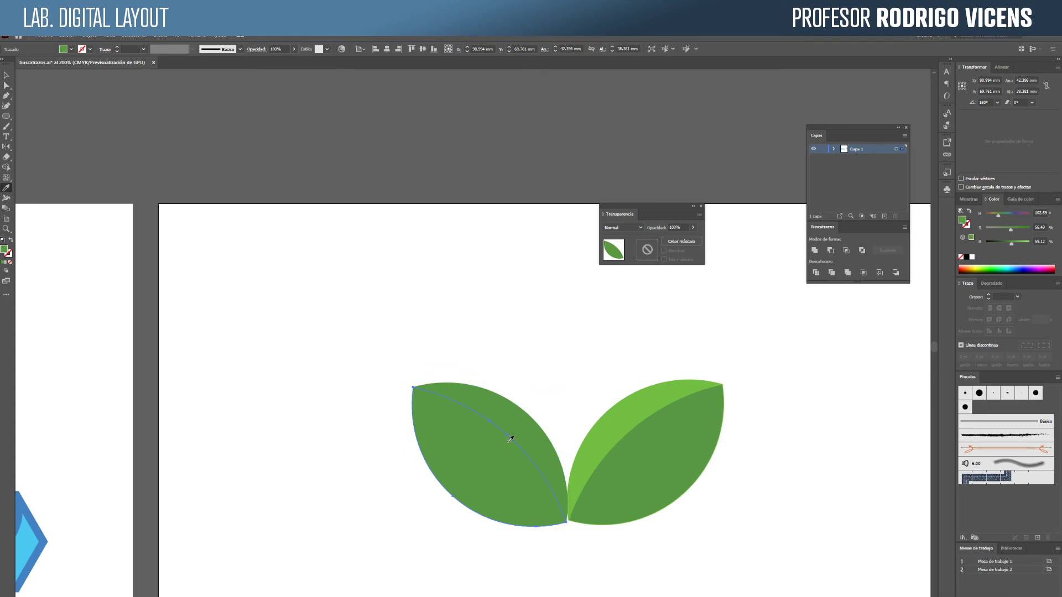
{"action": "left_click", "coordinate": [510, 438], "text": "ctrl"}
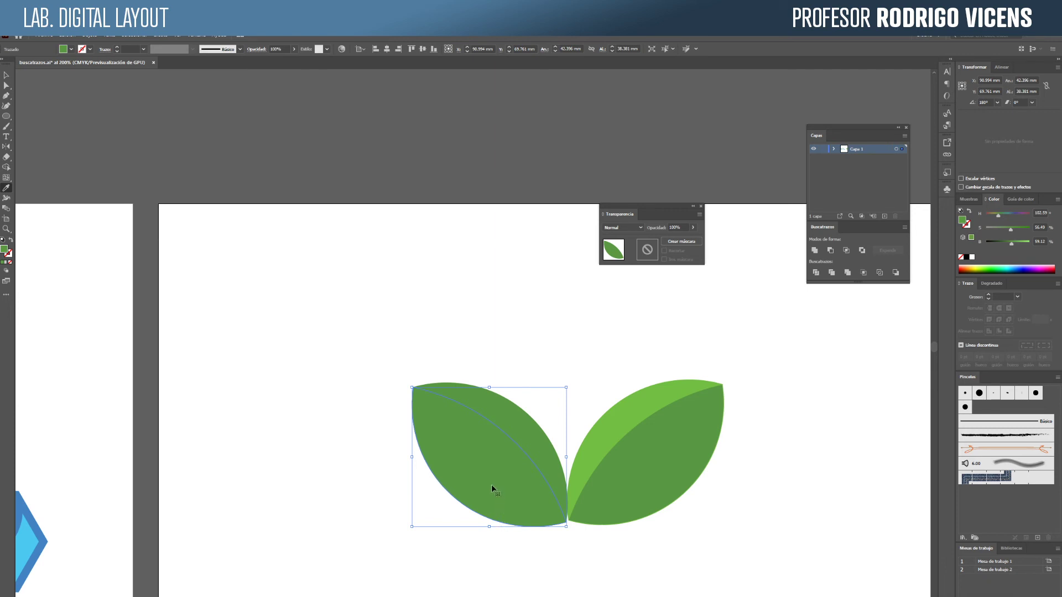
{"action": "left_click", "coordinate": [611, 420]}
{"action": "left_click", "coordinate": [501, 336], "text": "ctrl"}
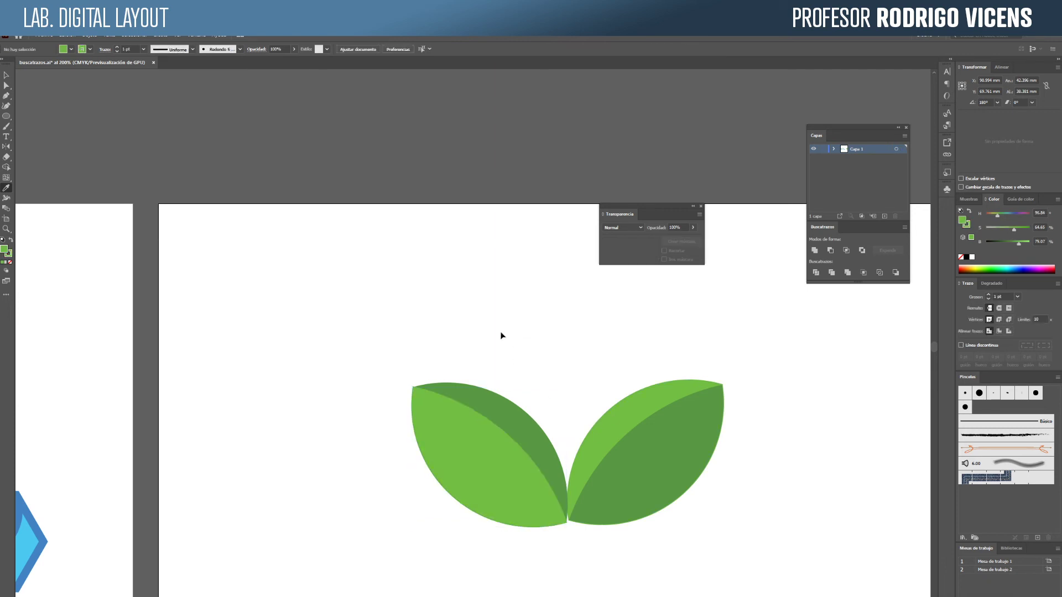
{"action": "left_click_drag", "start_coordinate": [540, 339], "coordinate": [422, 323]}
{"action": "key", "text": "b"}
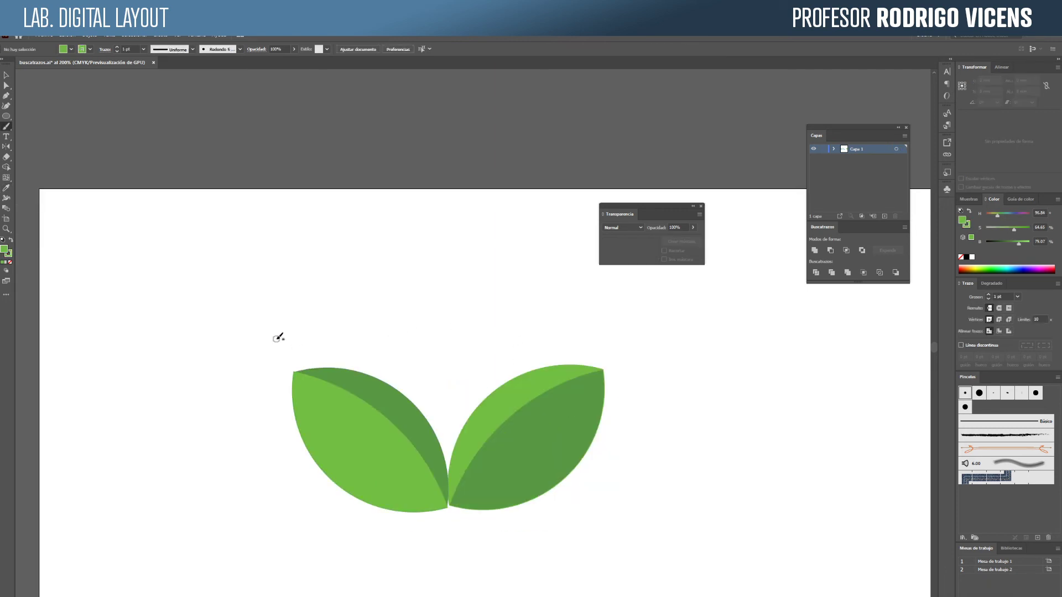
{"action": "left_click_drag", "start_coordinate": [276, 339], "coordinate": [299, 371]}
{"action": "key", "text": "ctrl+z"}
{"action": "key", "text": "v"}
{"action": "left_click_drag", "start_coordinate": [274, 313], "coordinate": [364, 452]}
{"action": "left_click", "coordinate": [147, 346]}
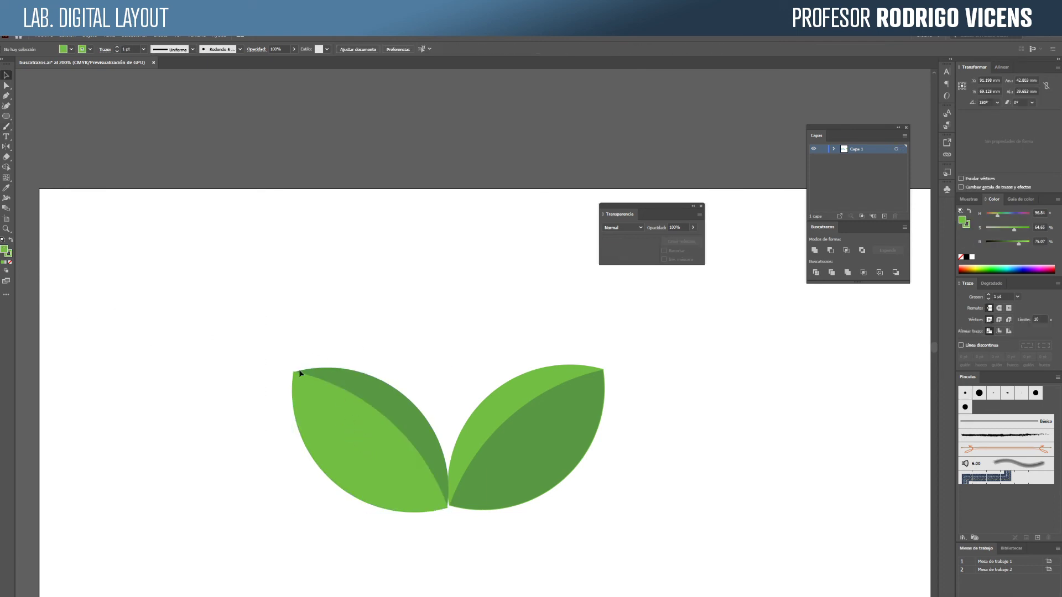
Remove the stroke from the mirrored leaf's light green half.
{"action": "left_click", "coordinate": [327, 391]}
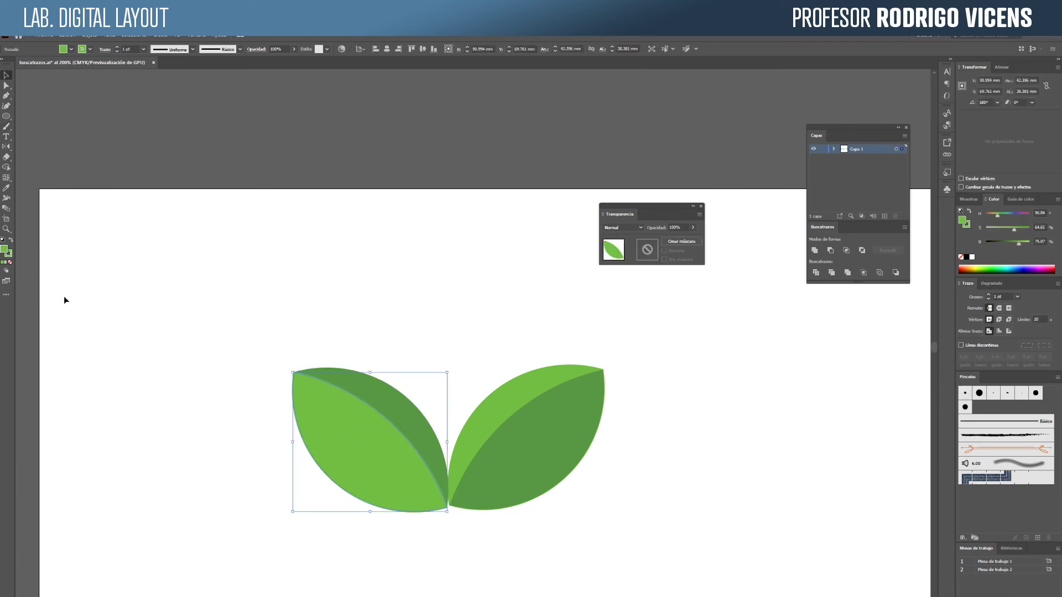
{"action": "left_click", "coordinate": [8, 254]}
{"action": "left_click", "coordinate": [10, 262]}
{"action": "left_click", "coordinate": [279, 277]}
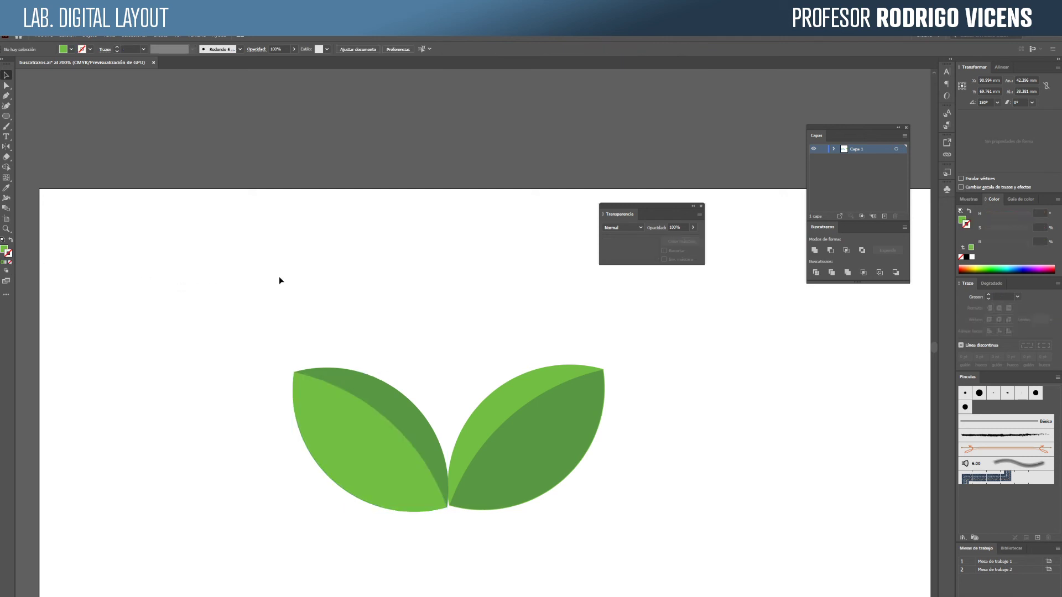
Nudge both halves of the mirrored leaf slightly to the right and up so its lower tip meets the original leaf's tip.
{"action": "left_click_drag", "start_coordinate": [304, 367], "coordinate": [310, 489]}
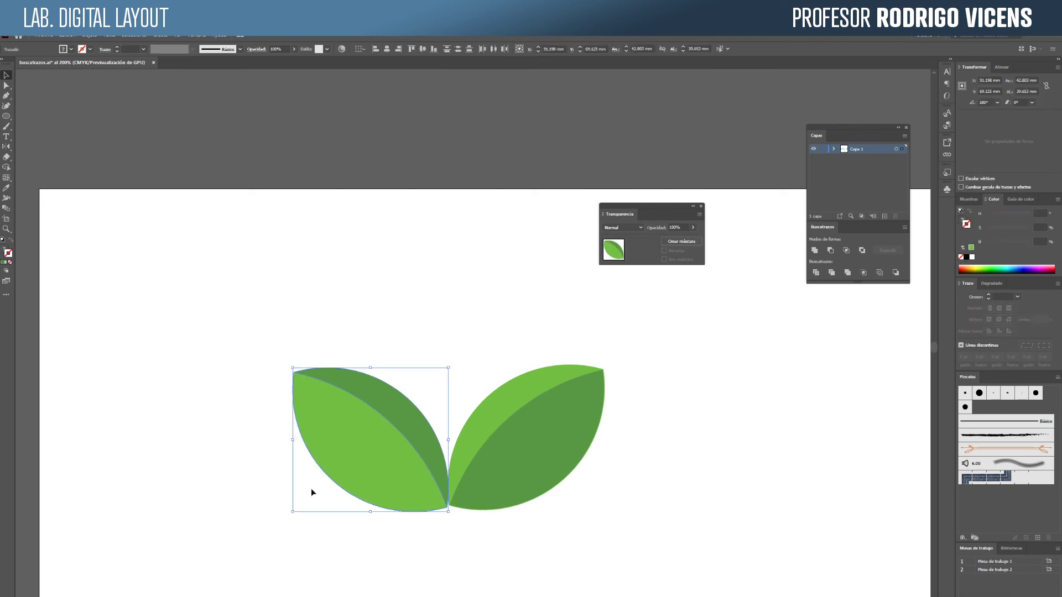
{"action": "key", "text": "Right"}
{"action": "key", "text": "Right"}
{"action": "key", "text": "Up"}
{"action": "key", "text": "Right"}
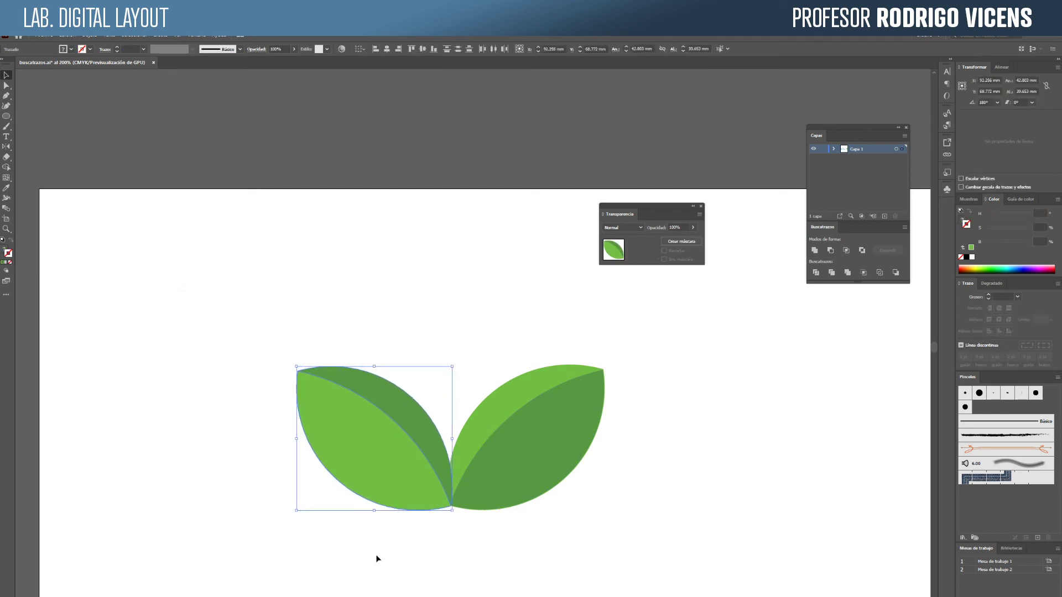
{"action": "left_click", "coordinate": [318, 508]}
Examine the assembled two-leaf figure on the second artboard.
{"action": "scroll", "coordinate": [474, 318], "scroll_direction": "down", "scroll_amount": 3}
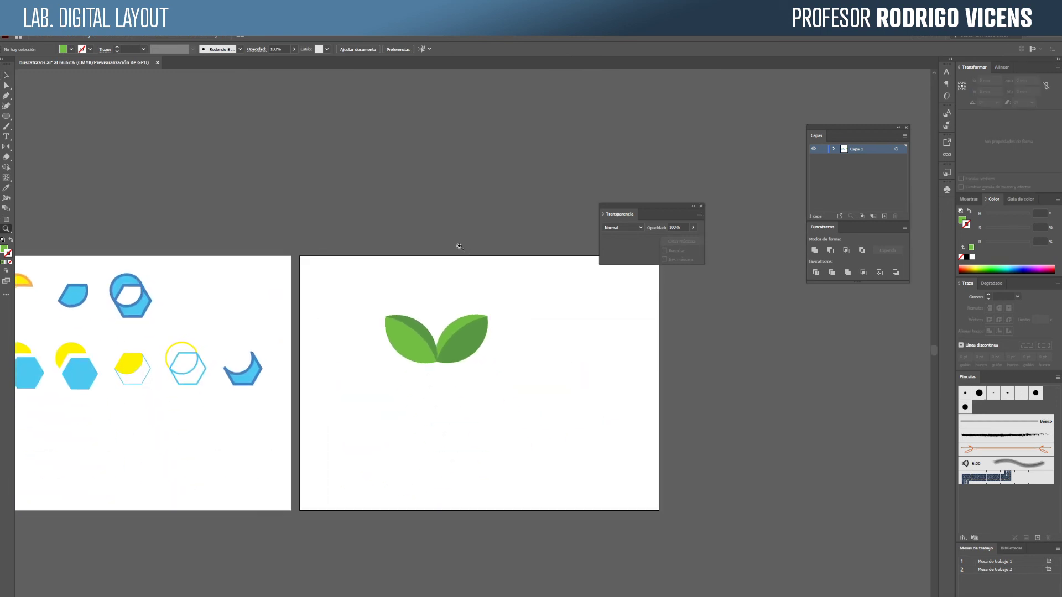
{"action": "scroll", "coordinate": [354, 299], "scroll_direction": "down", "scroll_amount": 3}
{"action": "scroll", "coordinate": [354, 299], "scroll_direction": "right", "scroll_amount": 3}
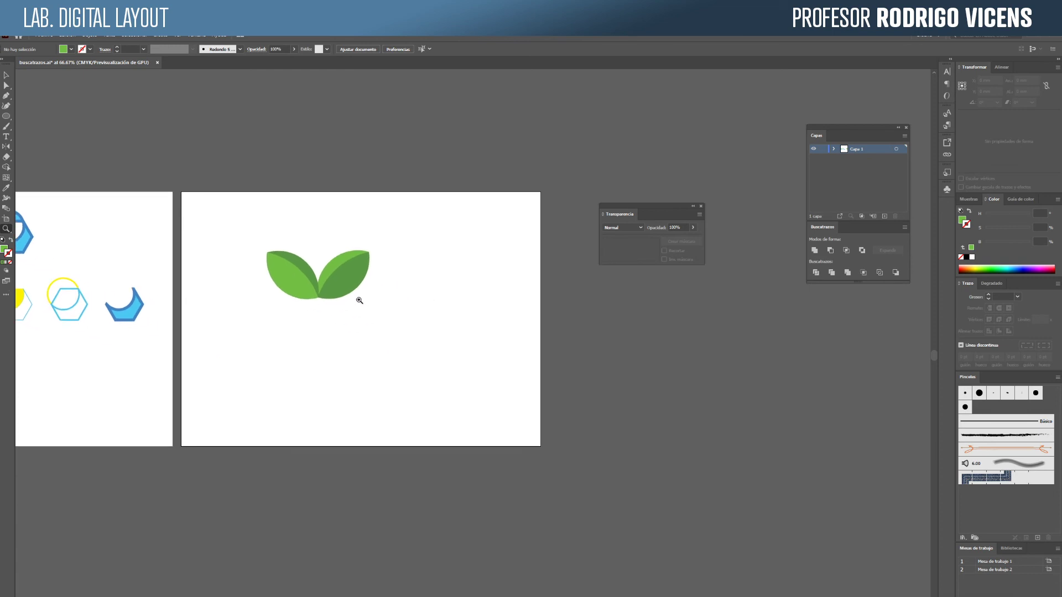
{"action": "left_click", "coordinate": [389, 293]}
{"action": "left_click", "coordinate": [446, 308]}
{"action": "scroll", "coordinate": [443, 310], "scroll_direction": "right", "scroll_amount": 5}
{"action": "scroll", "coordinate": [443, 310], "scroll_direction": "down", "scroll_amount": 2}
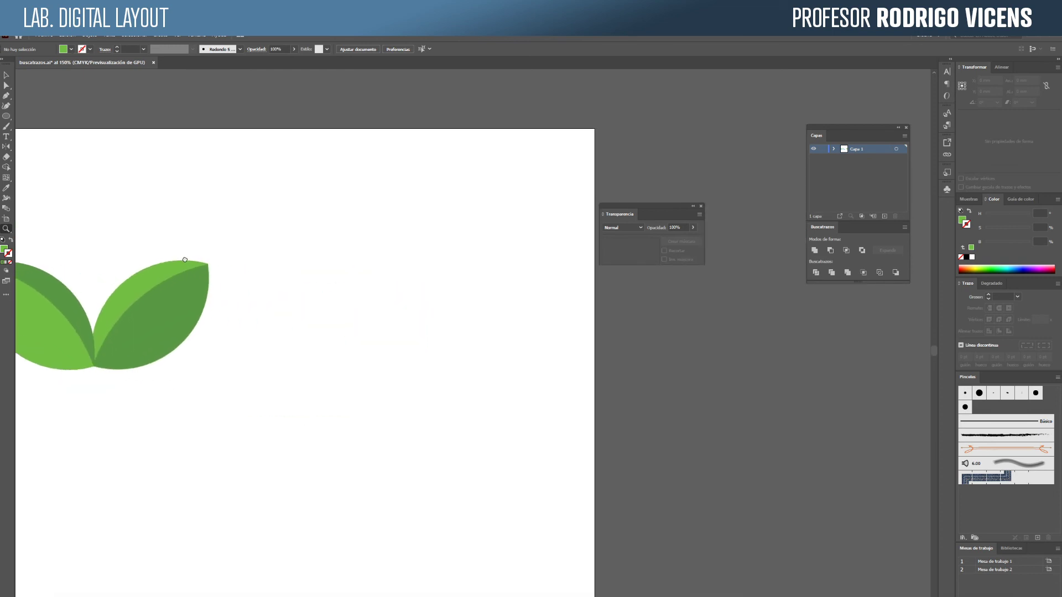
{"action": "left_click_drag", "start_coordinate": [453, 121], "coordinate": [713, 184]}
{"action": "scroll", "coordinate": [542, 321], "scroll_direction": "down", "scroll_amount": 2}
{"action": "scroll", "coordinate": [543, 320], "scroll_direction": "left", "scroll_amount": 1}
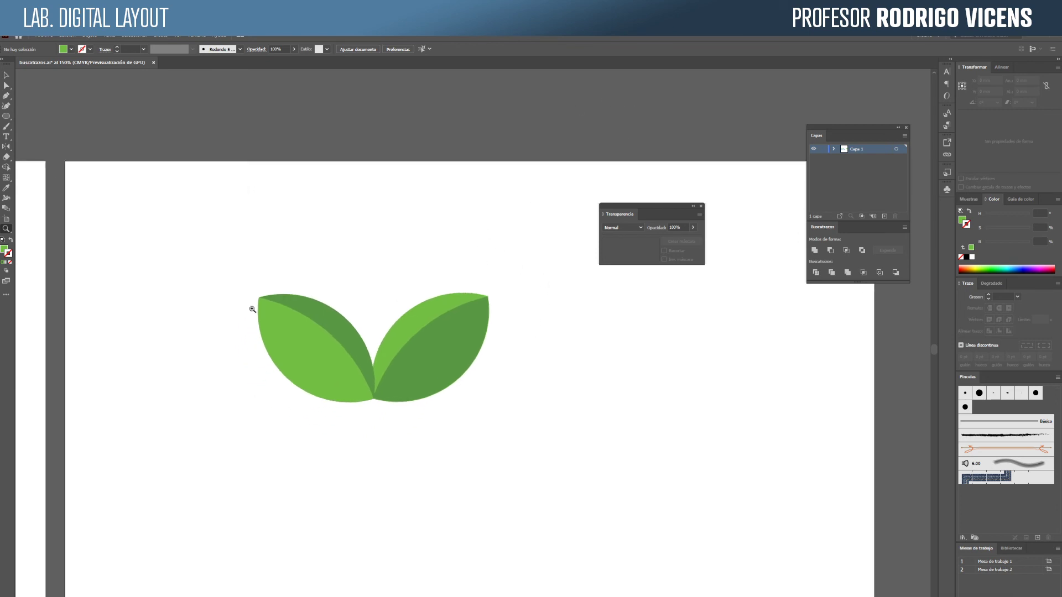
Draw a light green circle about 12.1 mm in diameter over the original leaf, across the boundary of its two halves.
{"action": "left_click", "coordinate": [6, 116]}
{"action": "left_click_drag", "start_coordinate": [413, 337], "coordinate": [435, 351]}
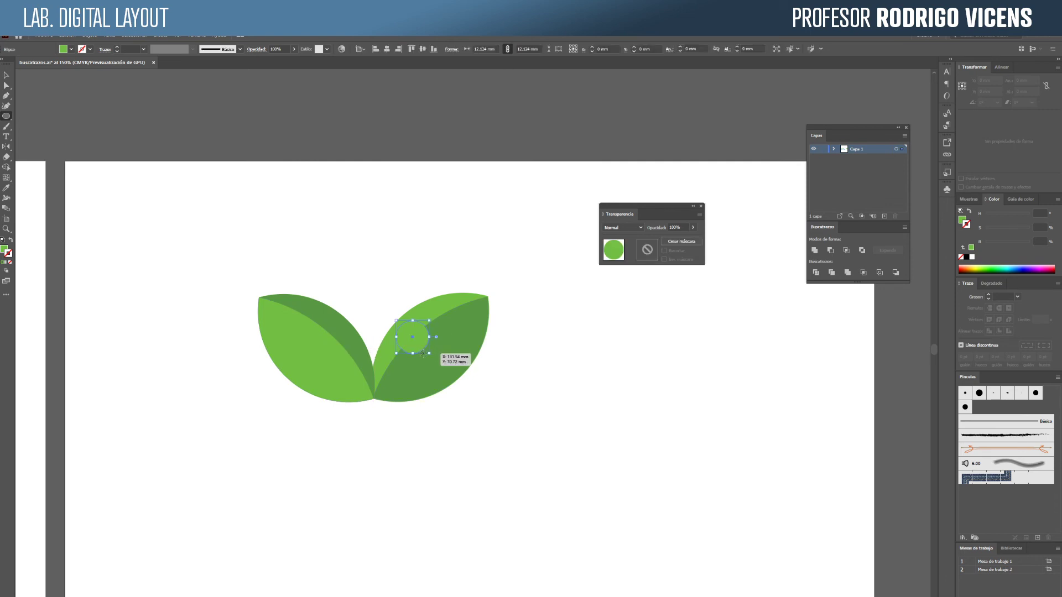
{"action": "key", "text": "v"}
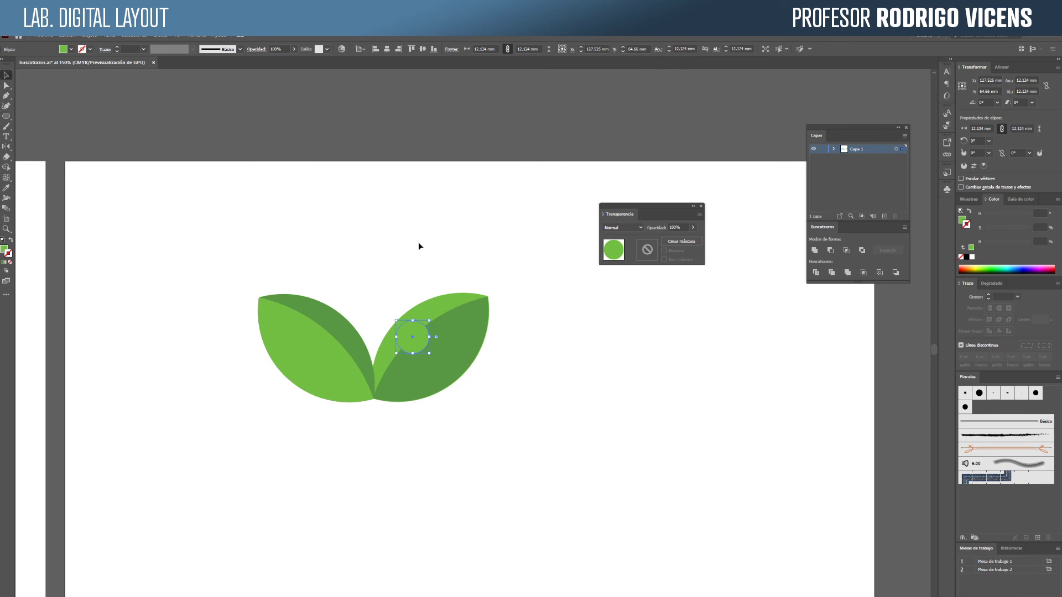
{"action": "left_click", "coordinate": [385, 259]}
Shrink the circle onto the original leaf's upper edge, add a smaller circle beside it, and select both circles with the leaf's light half.
{"action": "left_click_drag", "start_coordinate": [380, 404], "coordinate": [476, 371]}
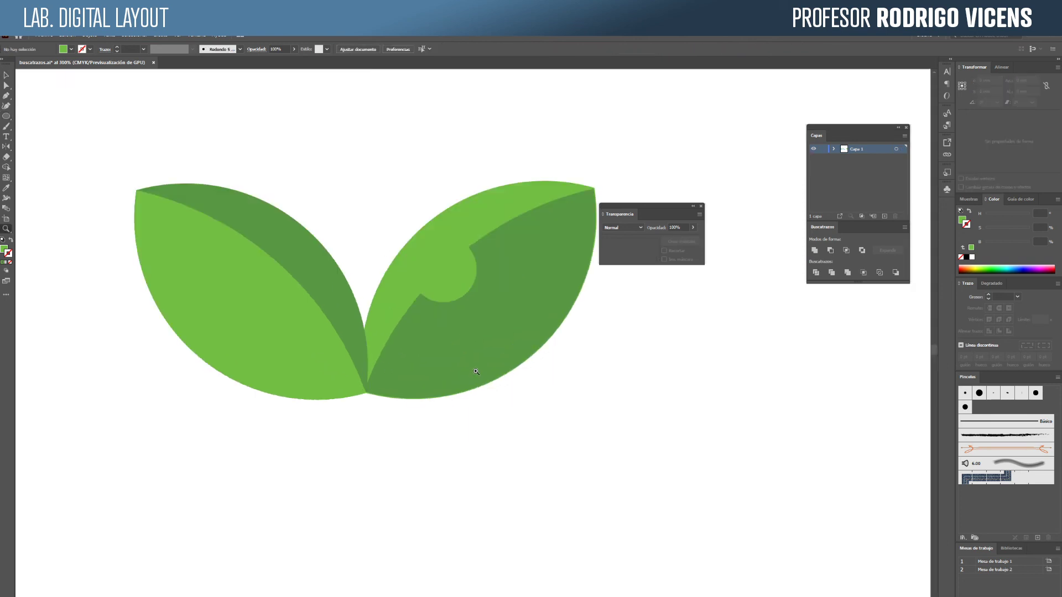
{"action": "key", "text": "v"}
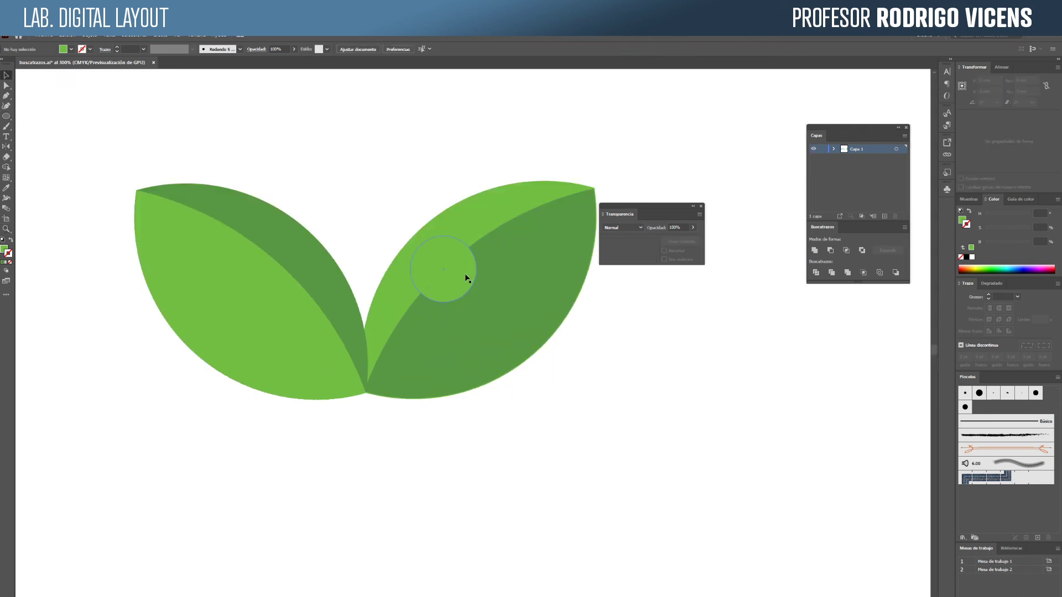
{"action": "left_click_drag", "start_coordinate": [449, 264], "coordinate": [453, 181]}
{"action": "left_click_drag", "start_coordinate": [443, 203], "coordinate": [481, 224]}
{"action": "left_click", "coordinate": [505, 161]}
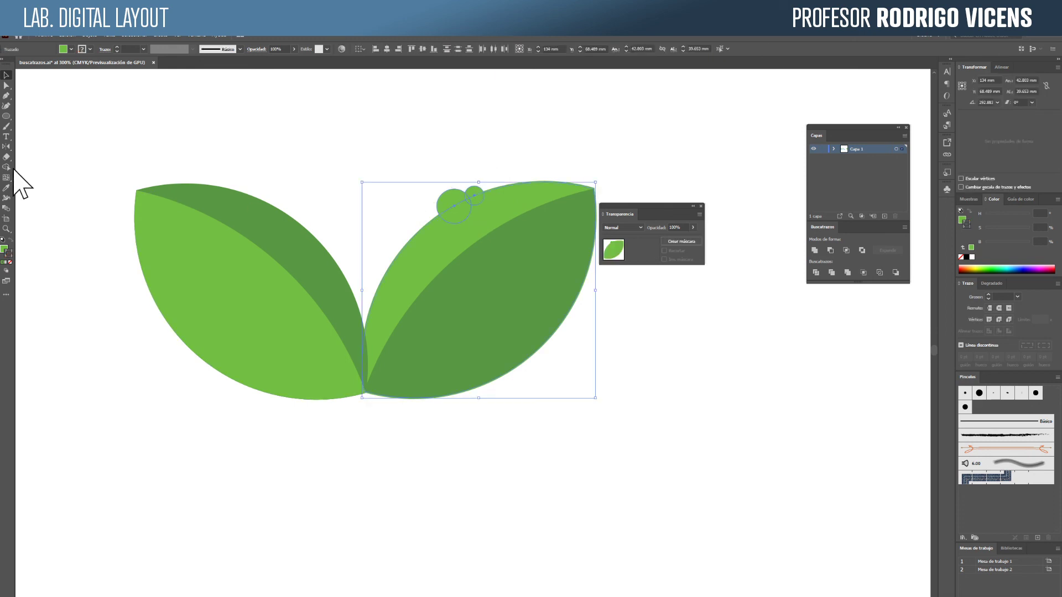
Subtract both circles and their leftover fragments from the original leaf's light green half with Shape Builder to form a bite mark.
{"action": "left_click", "coordinate": [7, 167]}
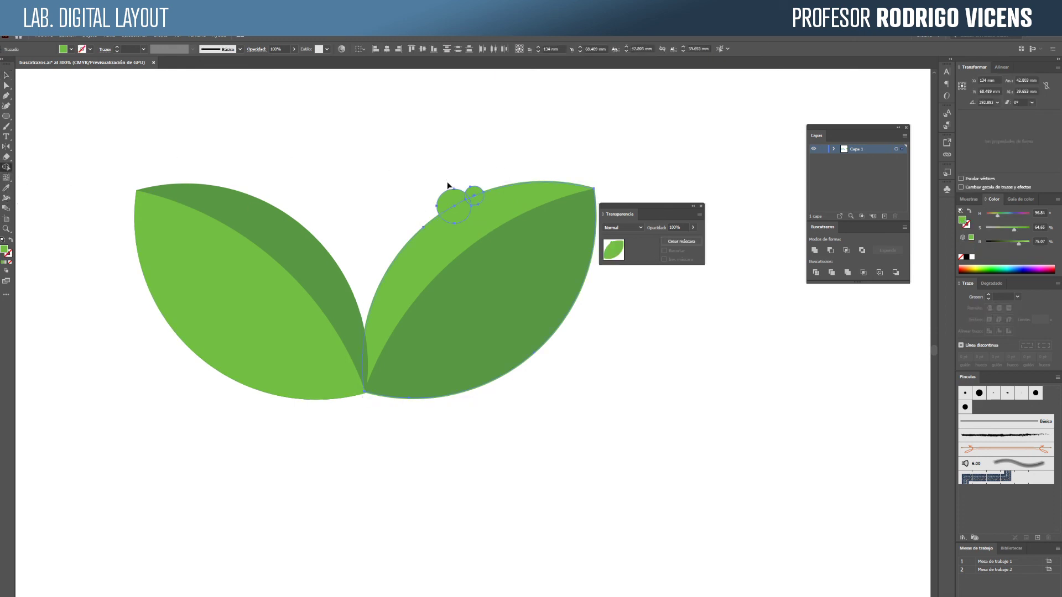
{"action": "left_click", "coordinate": [464, 221]}
{"action": "key", "text": "ctrl+z"}
{"action": "left_click", "coordinate": [455, 210], "text": "alt"}
{"action": "left_click", "coordinate": [472, 198], "text": "alt"}
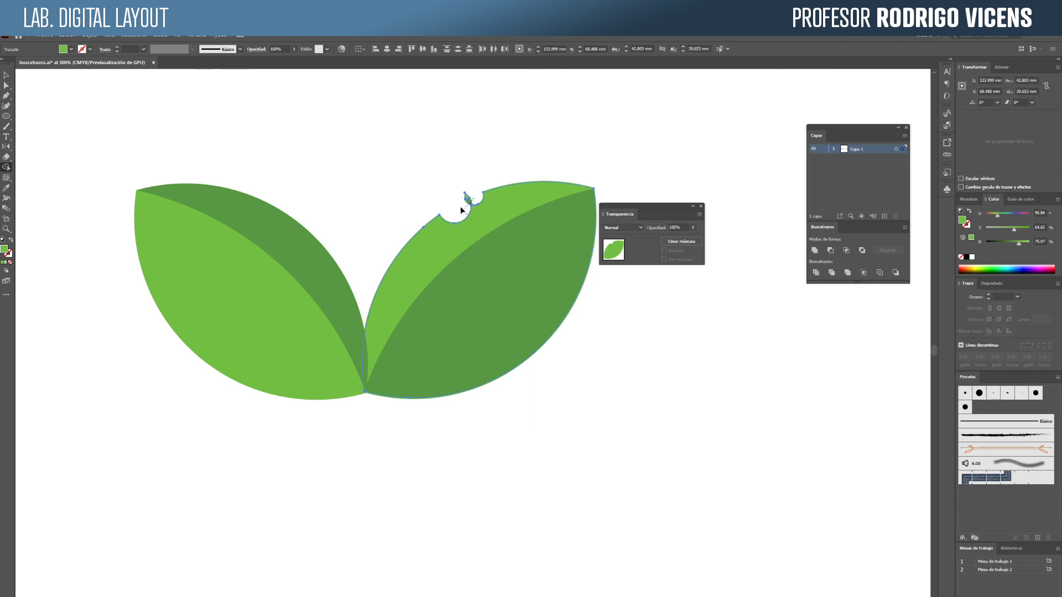
{"action": "left_click", "coordinate": [469, 197], "text": "alt"}
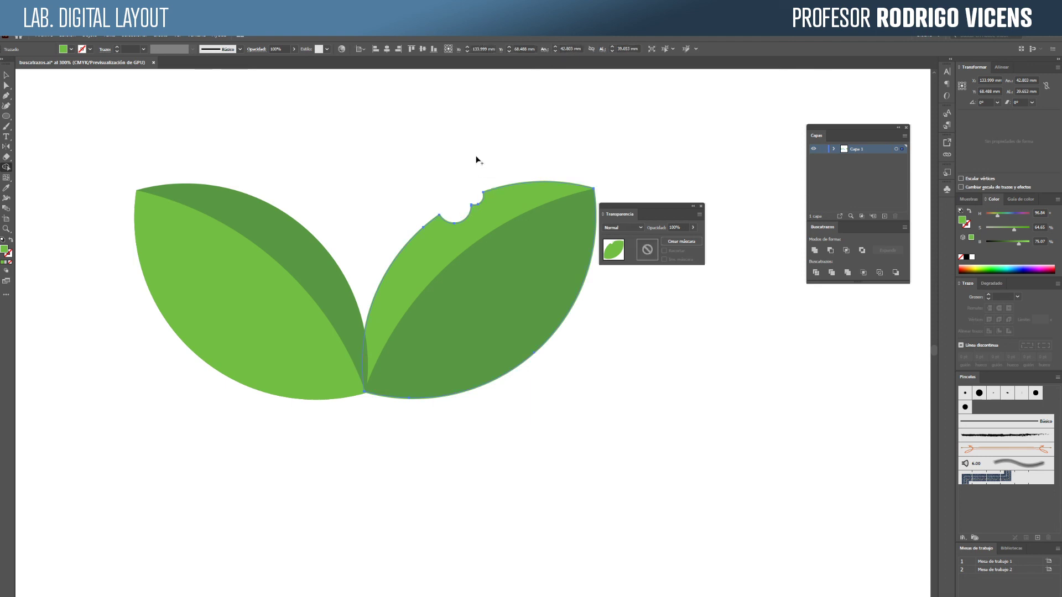
Remove the stroke from the original leaf's bitten light green half.
{"action": "key", "text": "v"}
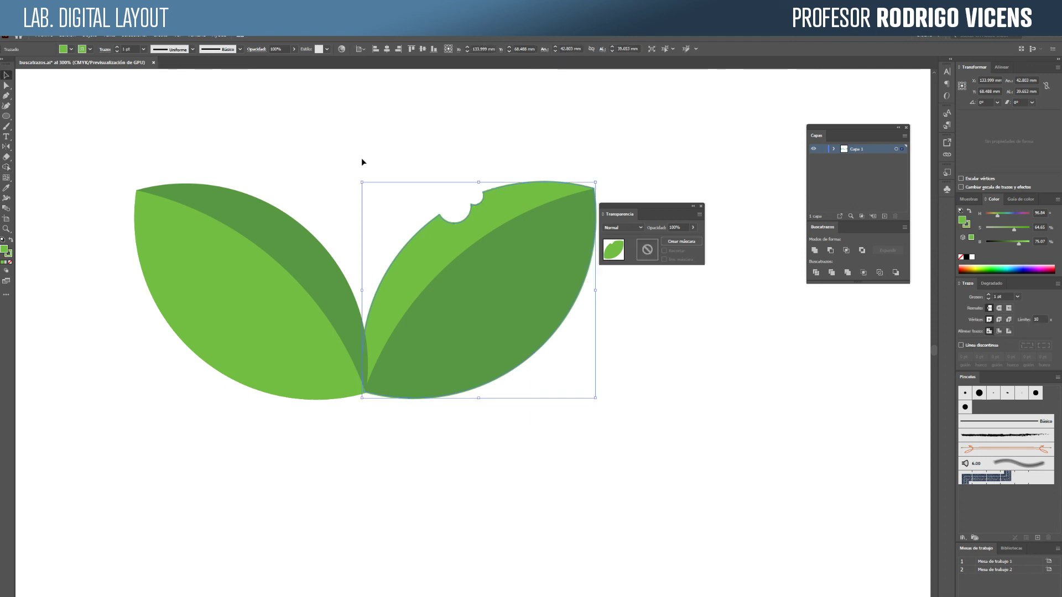
{"action": "double_click", "coordinate": [9, 255]}
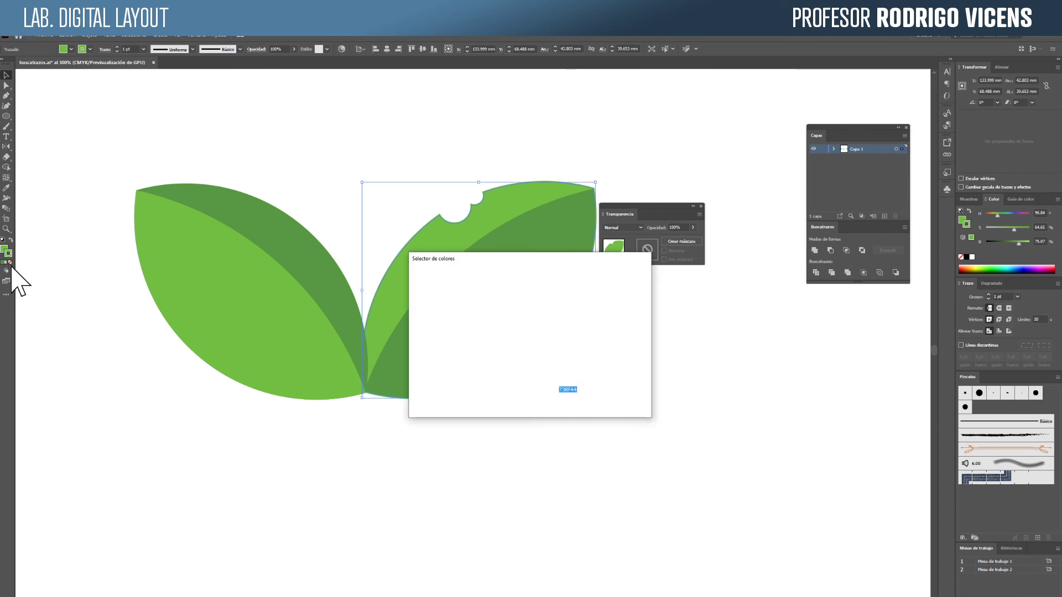
{"action": "key", "text": "Escape"}
{"action": "left_click", "coordinate": [10, 262]}
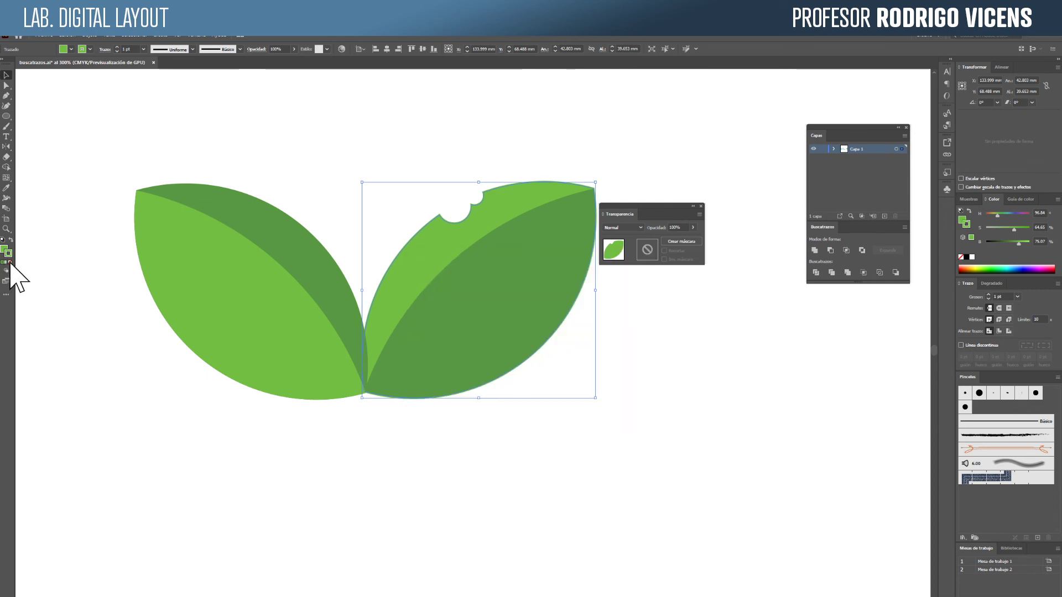
{"action": "left_click", "coordinate": [358, 128]}
{"action": "key", "text": "z"}
{"action": "left_click", "coordinate": [415, 290], "text": "alt"}
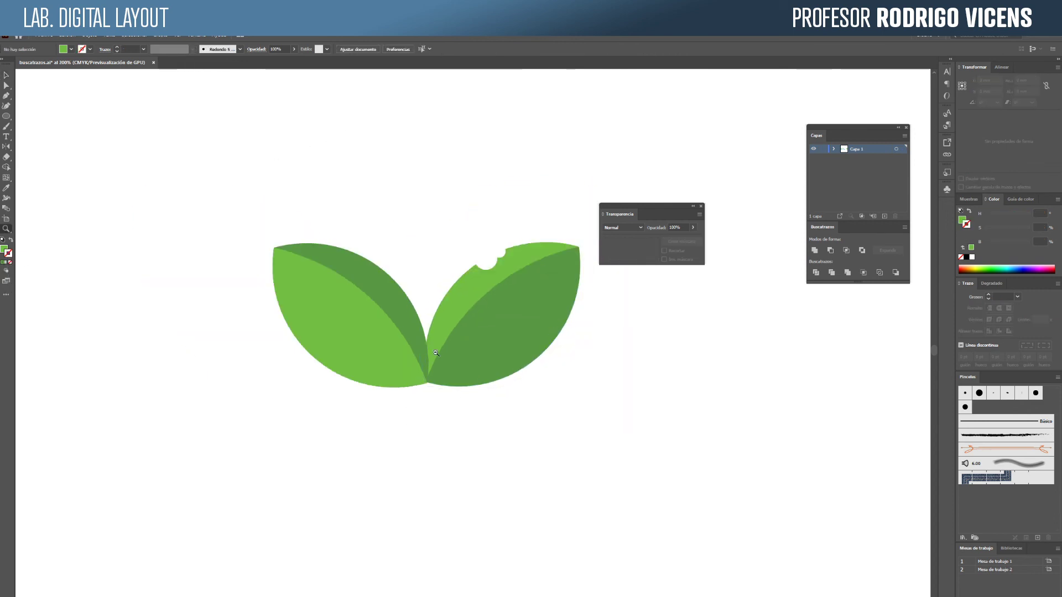
{"action": "left_click", "coordinate": [431, 363], "text": "alt"}
{"action": "left_click", "coordinate": [430, 363], "text": "alt"}
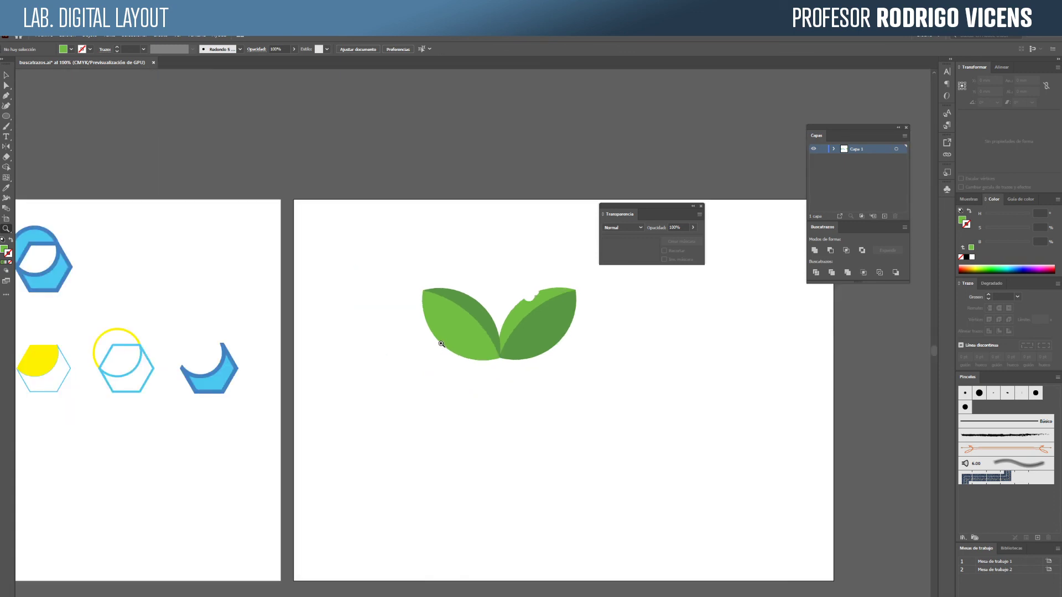